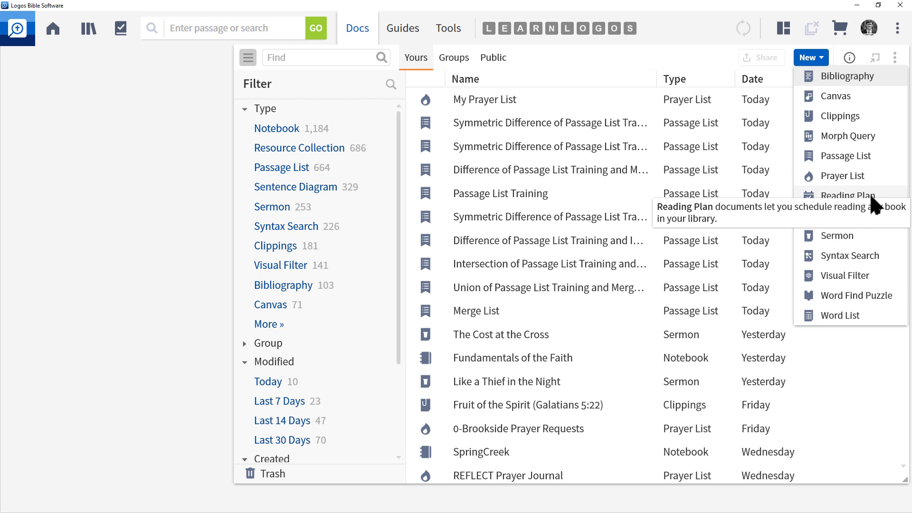
# Choose Reading Plan from the Docs New menu to open an Untitled Reading Plan.
pyautogui.click(880, 197)
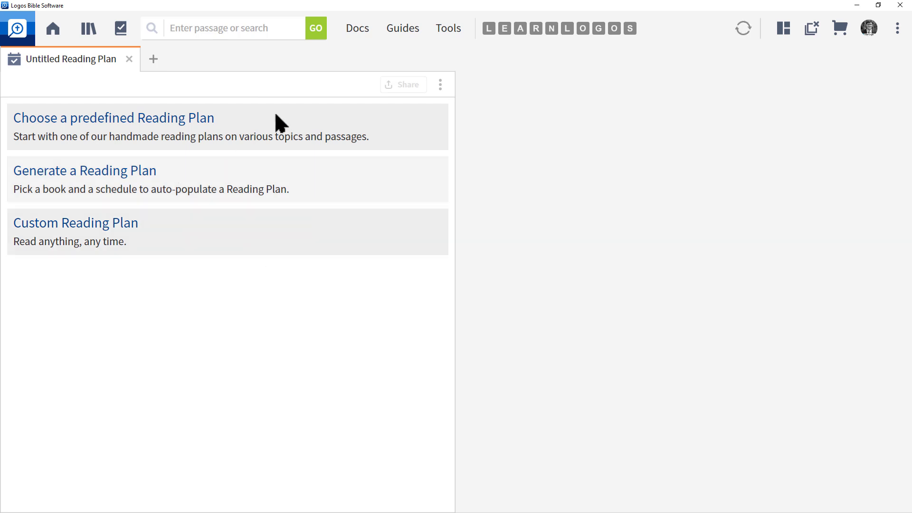
# Pick the predefined Chronological Bible Reading Plan and bring up its Bible version choice.
pyautogui.click(122, 128)
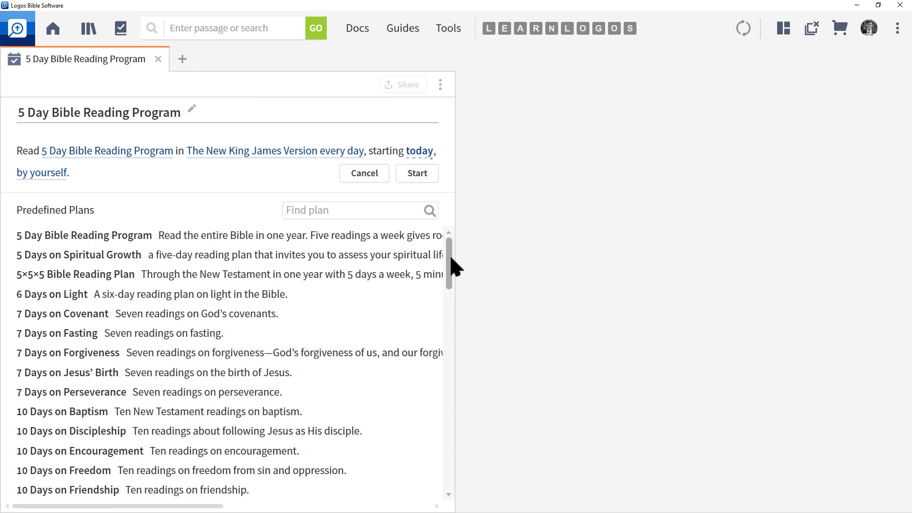
pyautogui.moveTo(451, 260); pyautogui.dragTo(450, 460)
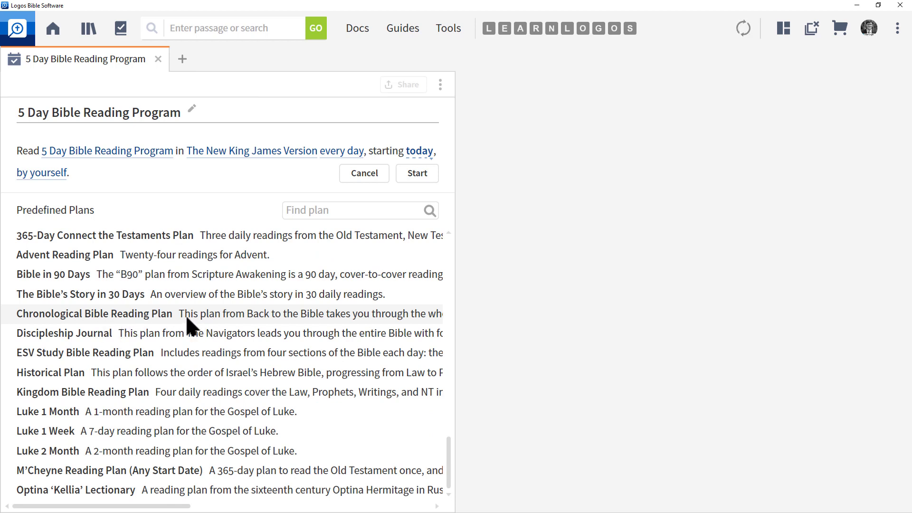
pyautogui.click(149, 319)
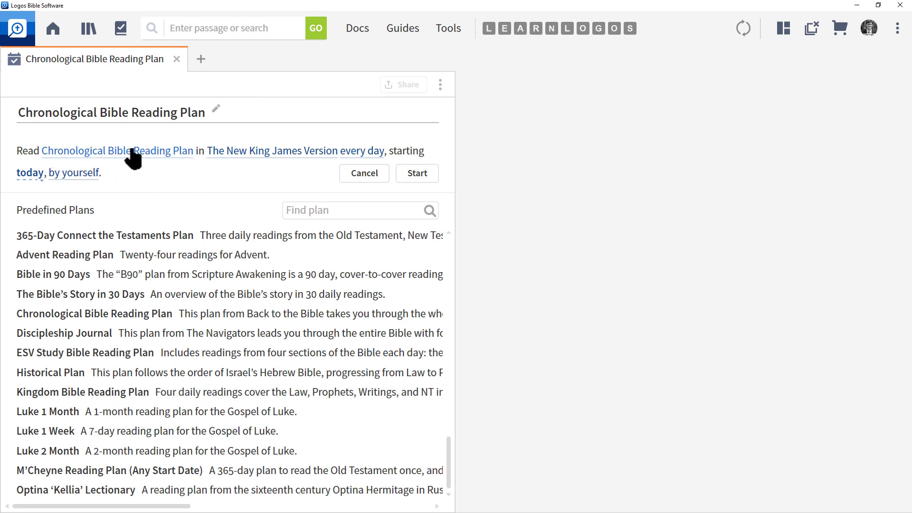
pyautogui.click(273, 161)
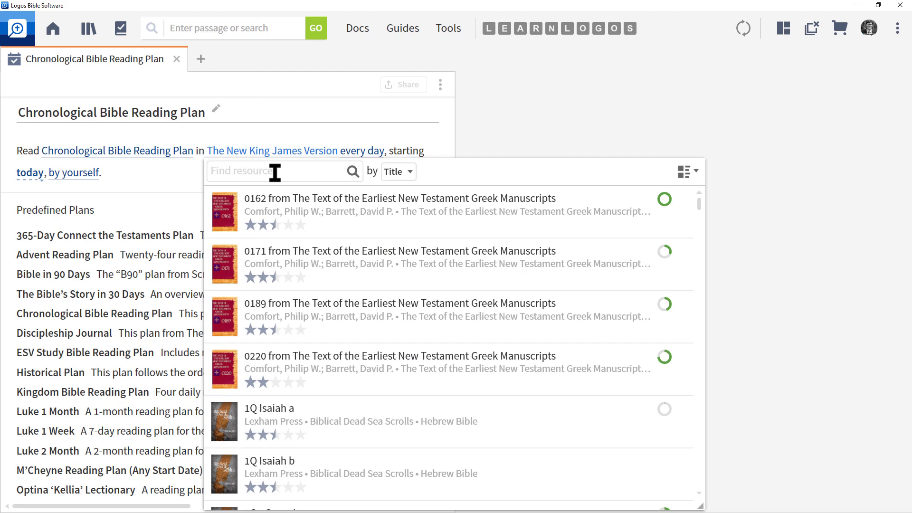
# Set the plan's Bible to NASB95 (search 'nasb95'), reading at your own pace, by yourself.
pyautogui.write('nasb95')
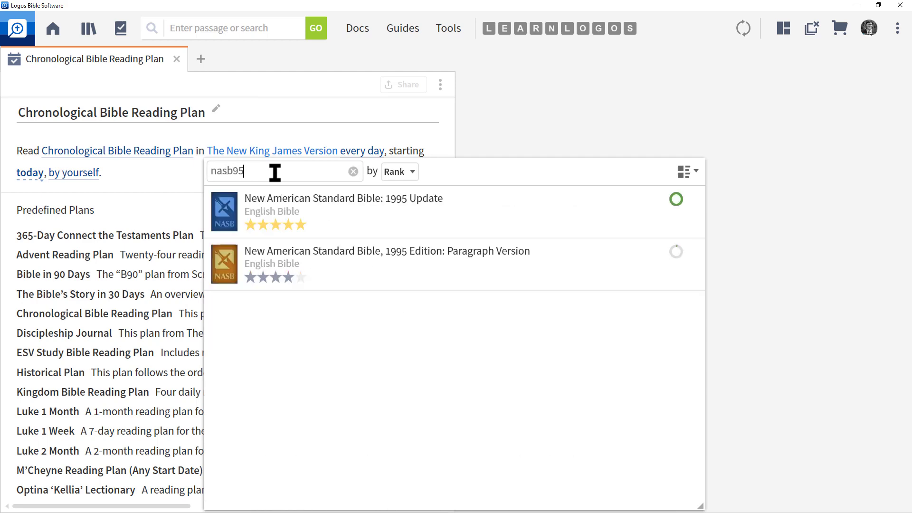
pyautogui.moveTo(300, 202)
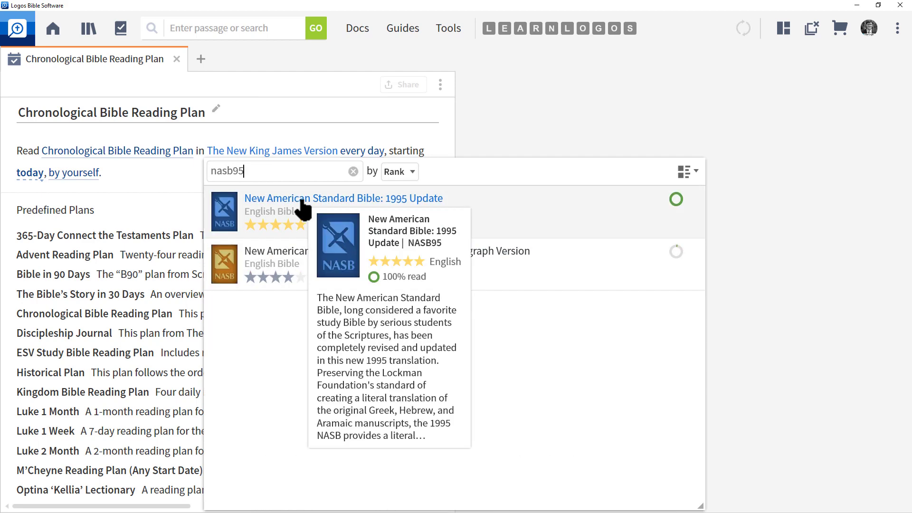
pyautogui.click(301, 202)
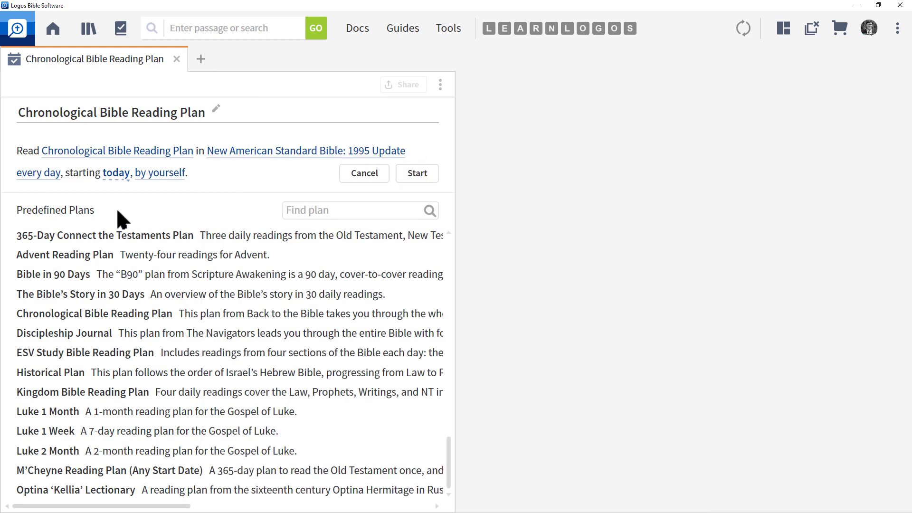
pyautogui.click(39, 173)
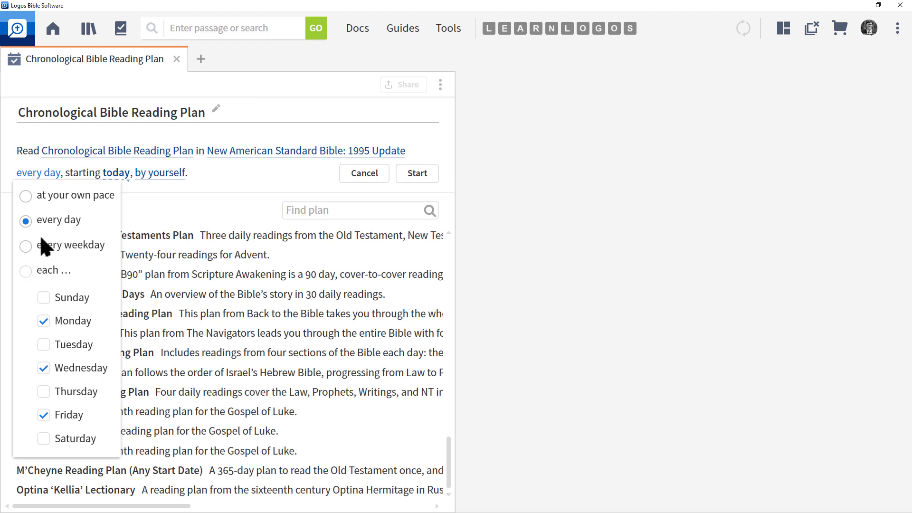
pyautogui.click(27, 195)
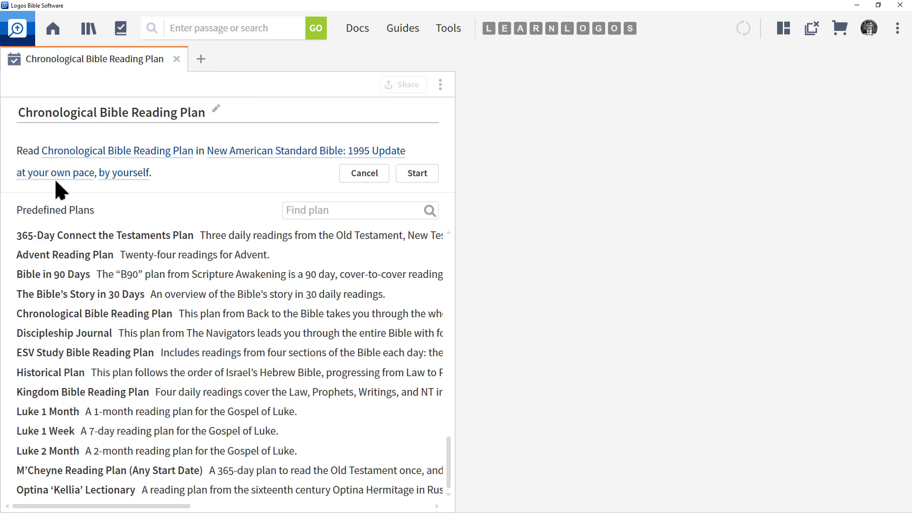
pyautogui.click(136, 176)
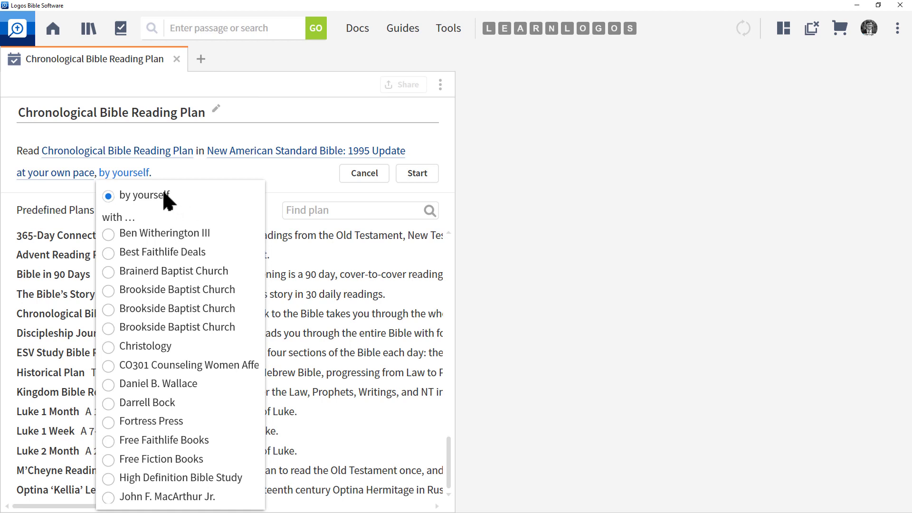
pyautogui.click(108, 196)
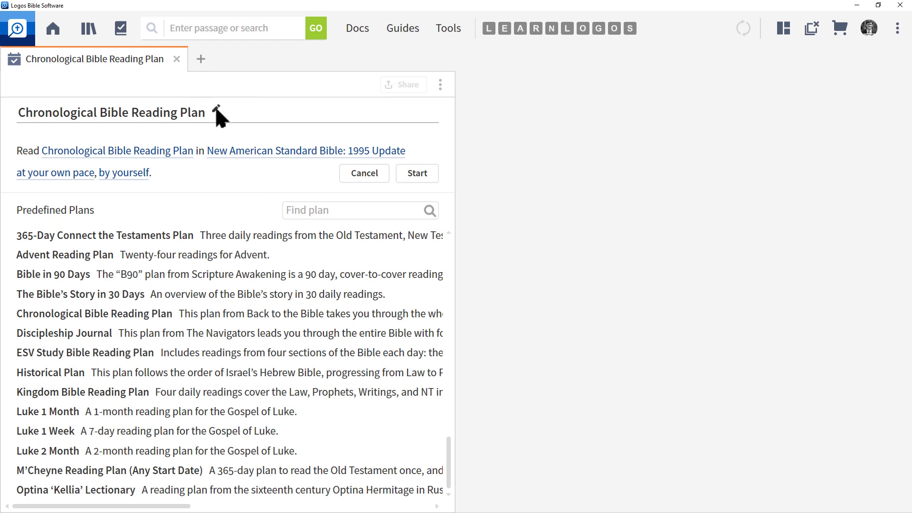
# Start the Chronological Bible Reading Plan and scroll through its daily readings.
pyautogui.click(111, 114)
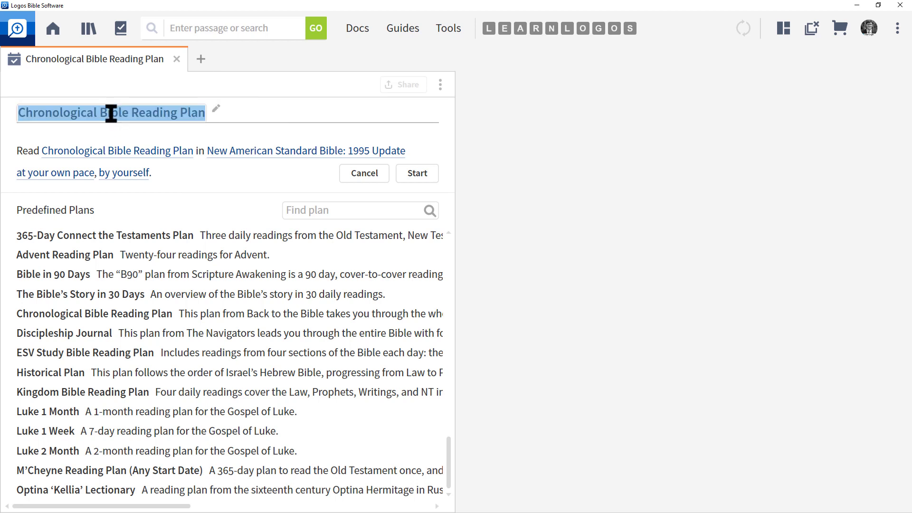
pyautogui.click(325, 94)
pyautogui.click(416, 176)
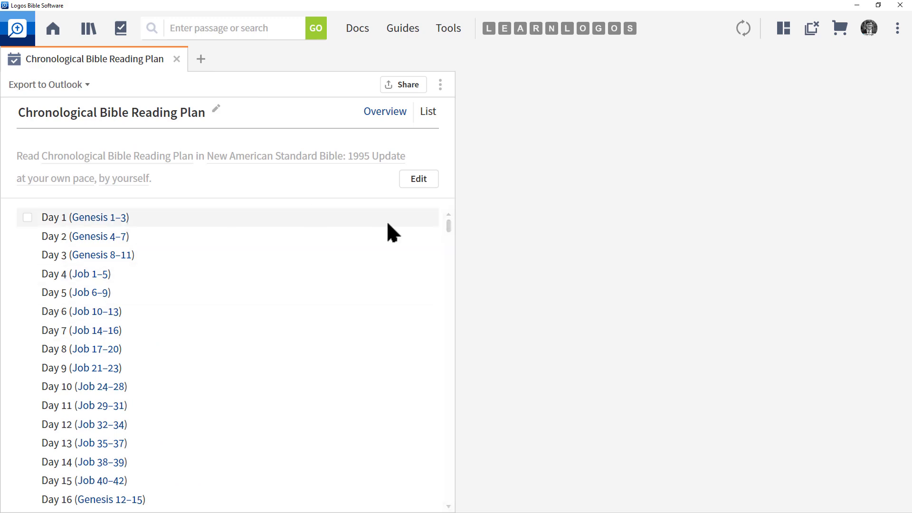
pyautogui.moveTo(450, 321); pyautogui.dragTo(446, 499)
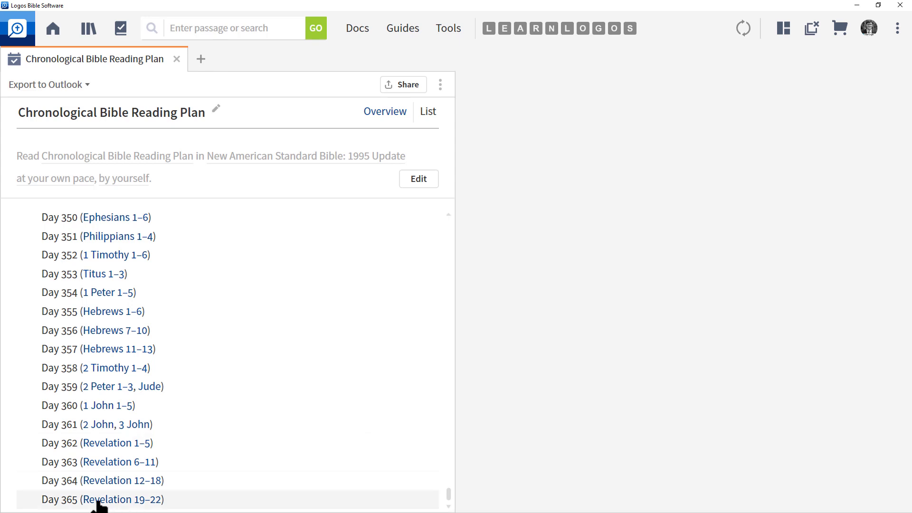
pyautogui.moveTo(167, 501)
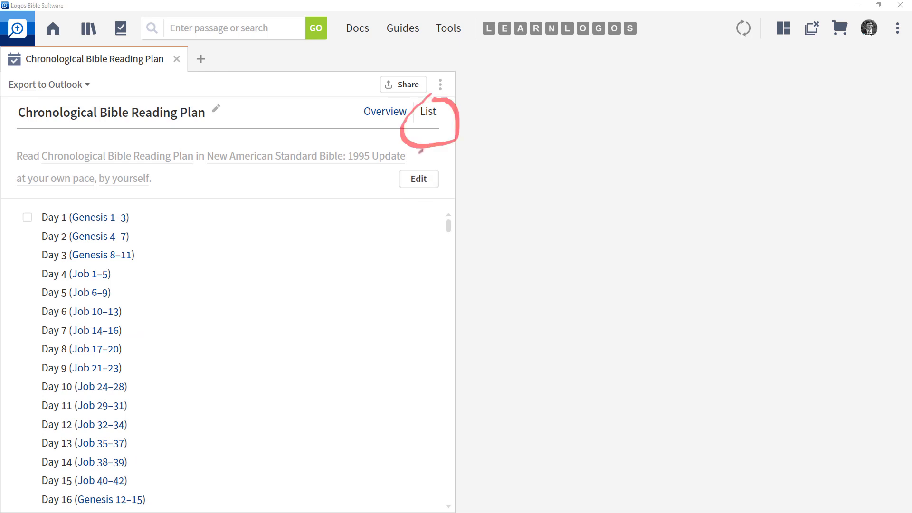
# Check off Day 1 (Genesis 1–3) in the Overview, then return to the full reading list.
pyautogui.click(381, 114)
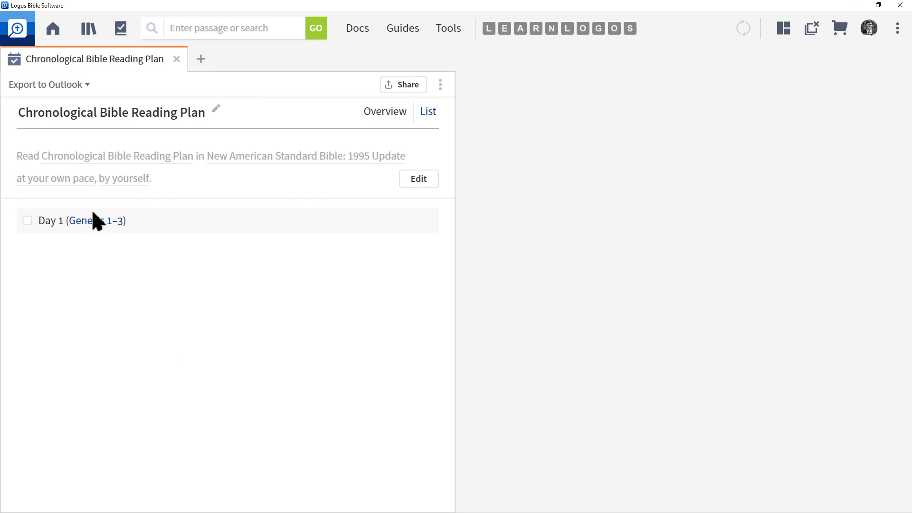
pyautogui.moveTo(93, 221)
pyautogui.click(28, 221)
pyautogui.click(430, 113)
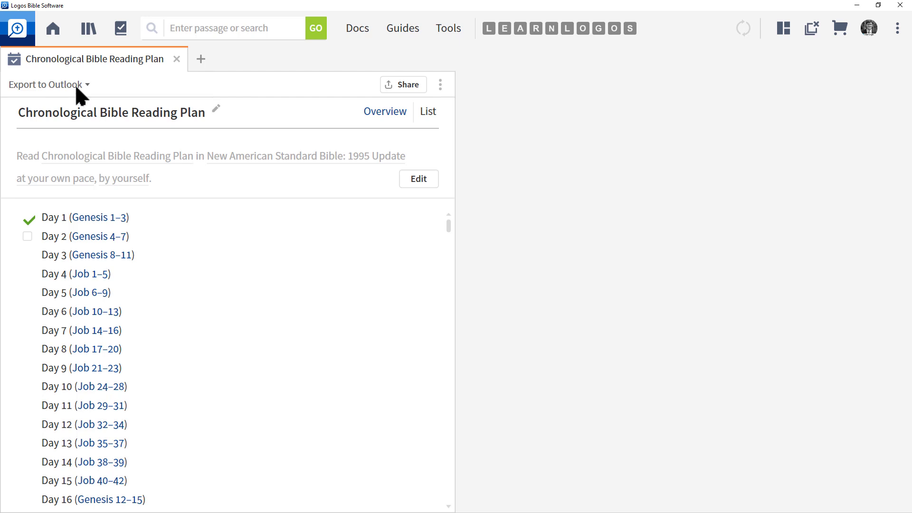
# Export the reading plan to Outlook, then minimize Outlook to return to Logos.
pyautogui.click(76, 86)
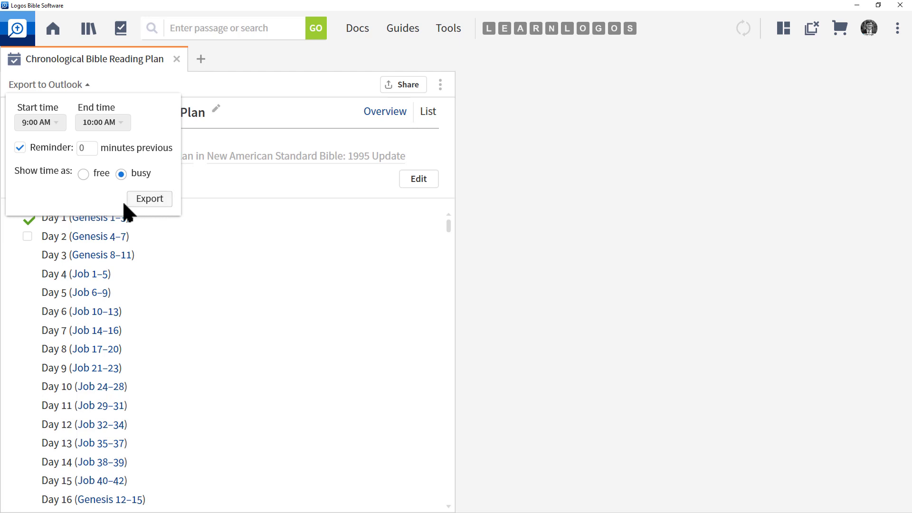
pyautogui.click(158, 199)
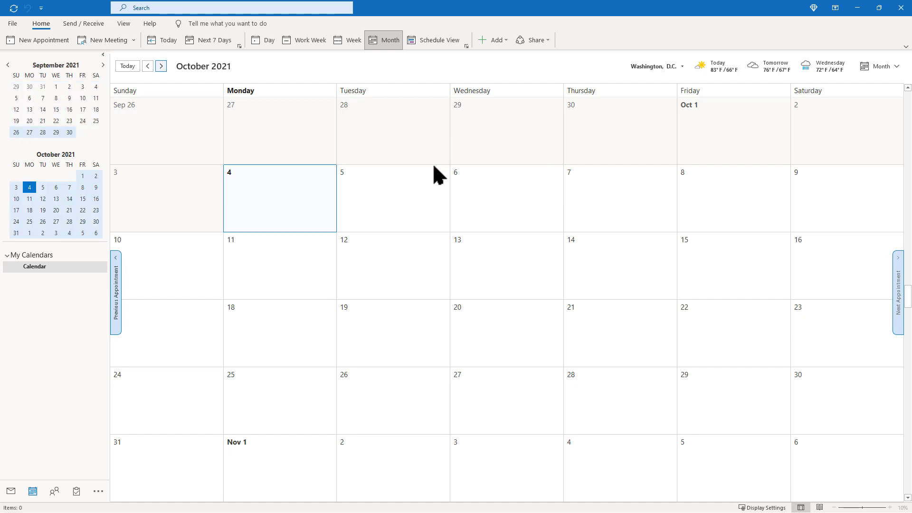
pyautogui.click(858, 8)
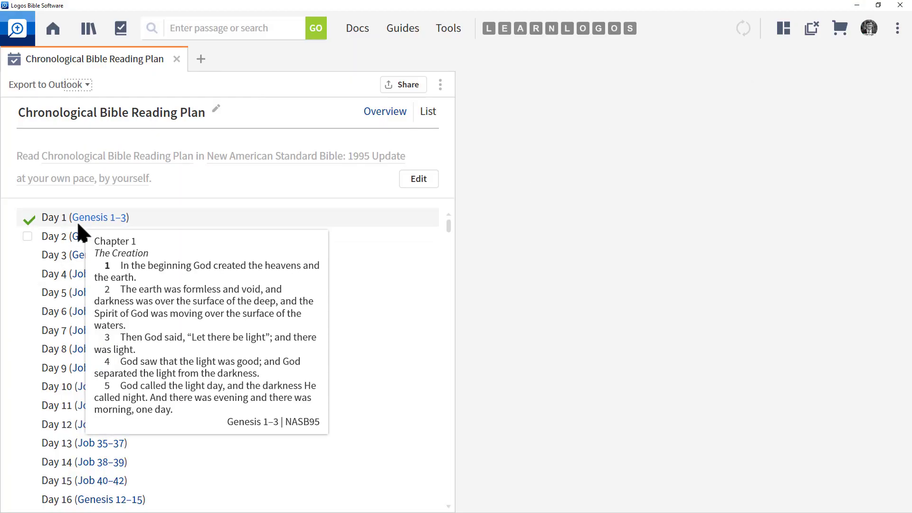
# Reschedule readings for chosen weekdays (adding Tuesday) and re-export the plan to Outlook.
pyautogui.click(418, 179)
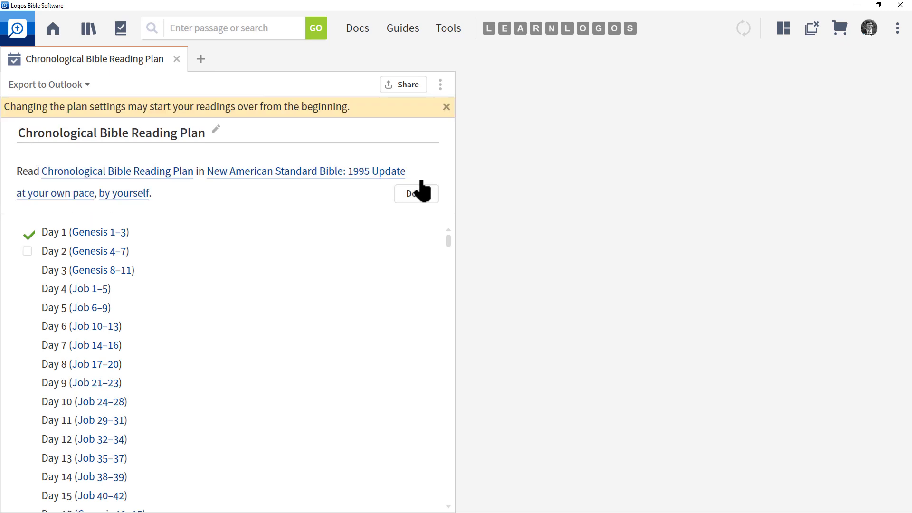
pyautogui.click(71, 194)
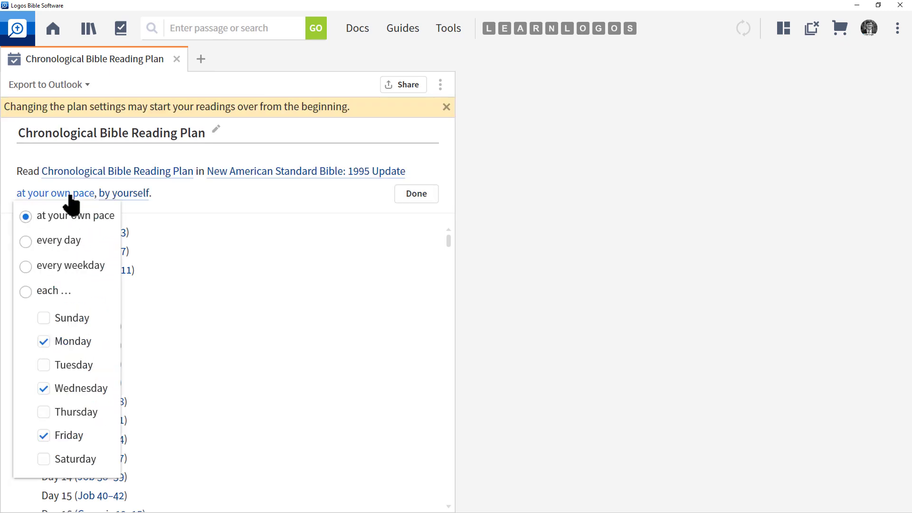
pyautogui.click(26, 241)
pyautogui.click(26, 271)
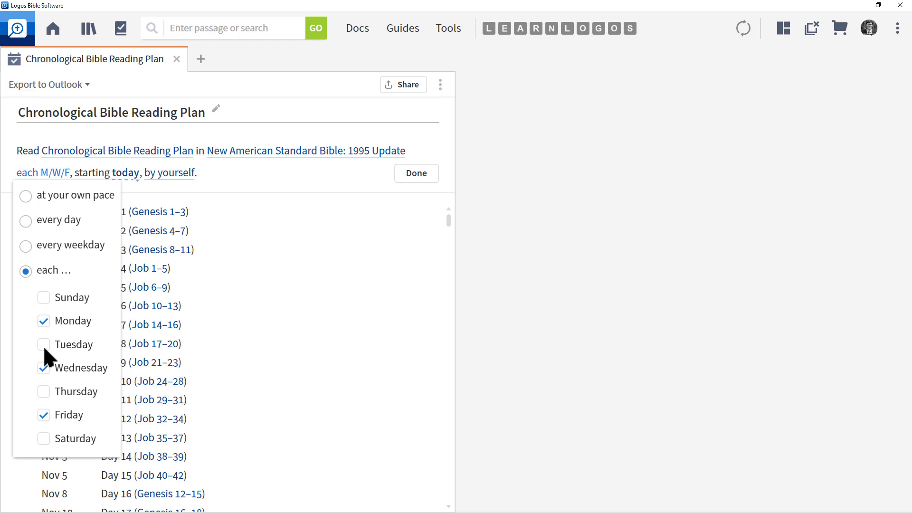
pyautogui.click(45, 343)
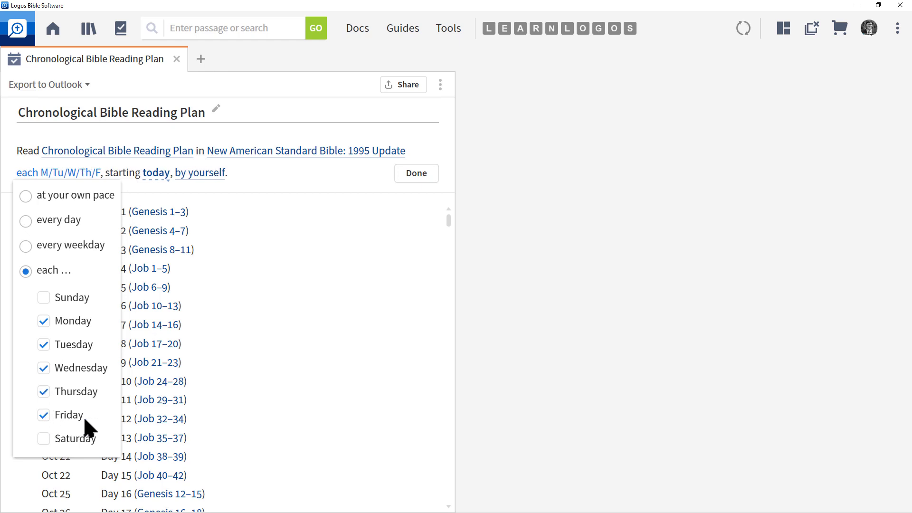
pyautogui.click(412, 175)
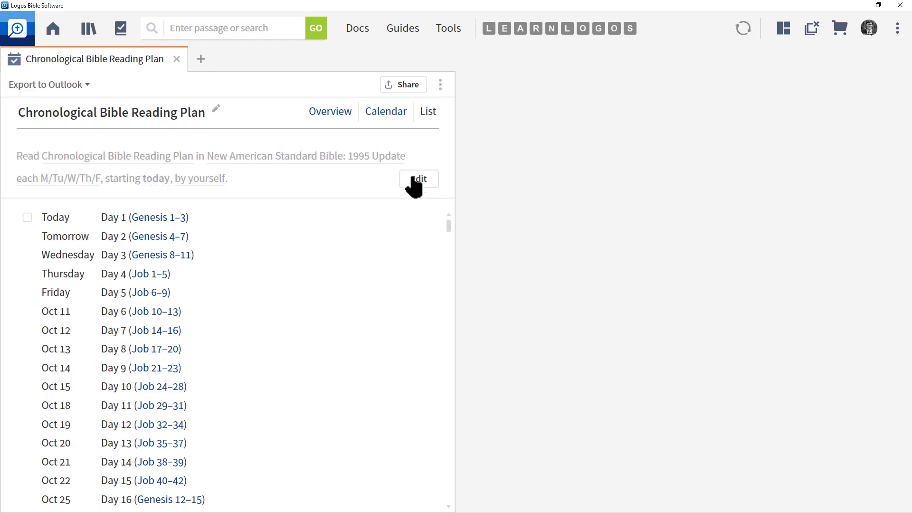
pyautogui.click(76, 84)
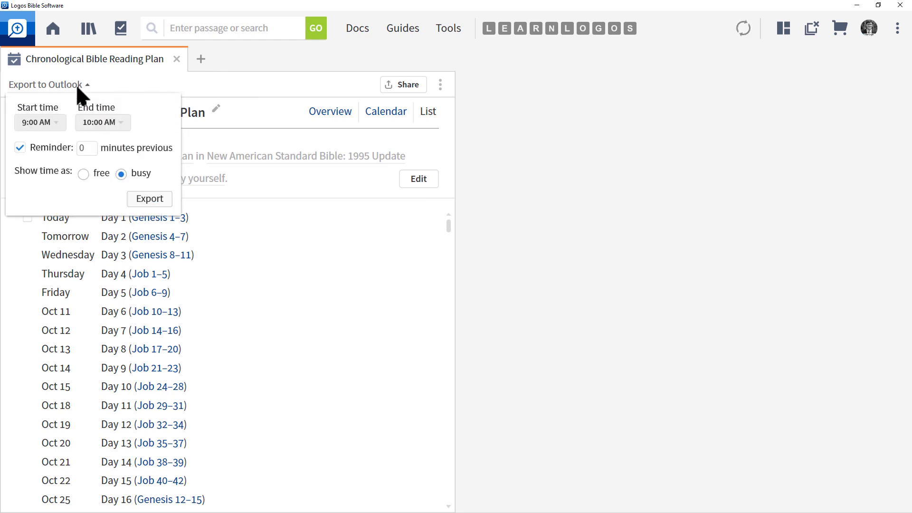
pyautogui.click(149, 199)
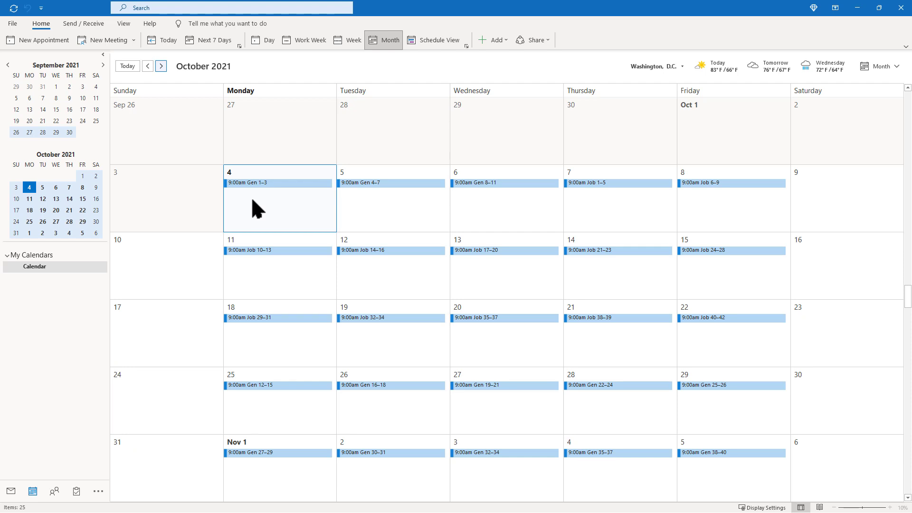
# Inspect just this occurrence of the Gen 1–3 appointment, close it, and minimize Outlook.
pyautogui.moveTo(259, 185)
pyautogui.doubleClick(269, 183)
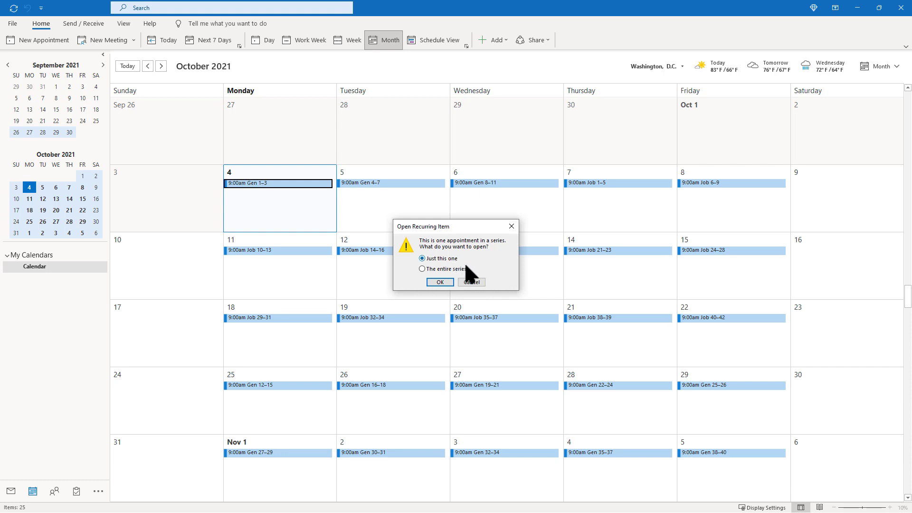
pyautogui.click(440, 282)
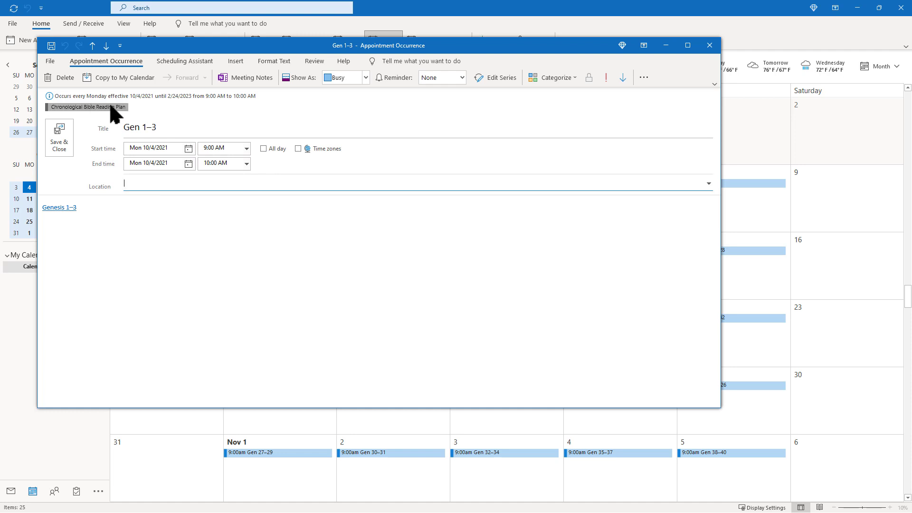
pyautogui.click(710, 45)
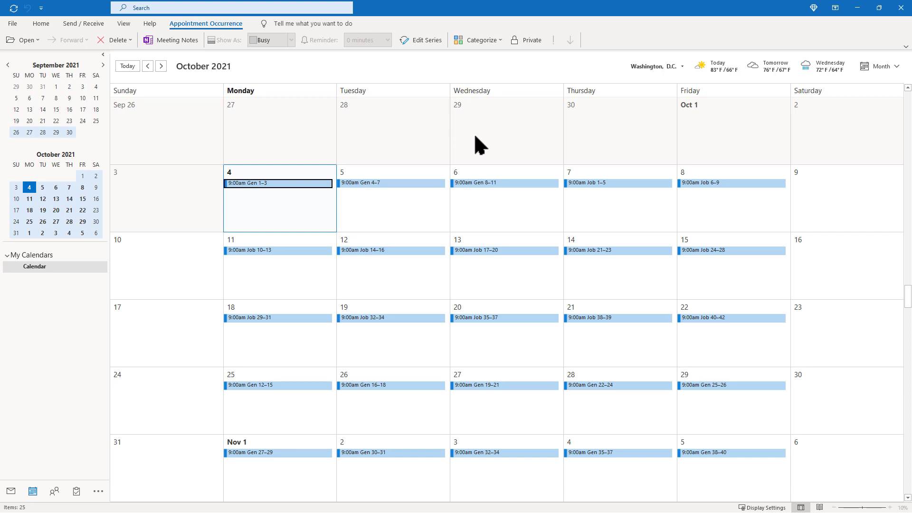
pyautogui.click(860, 8)
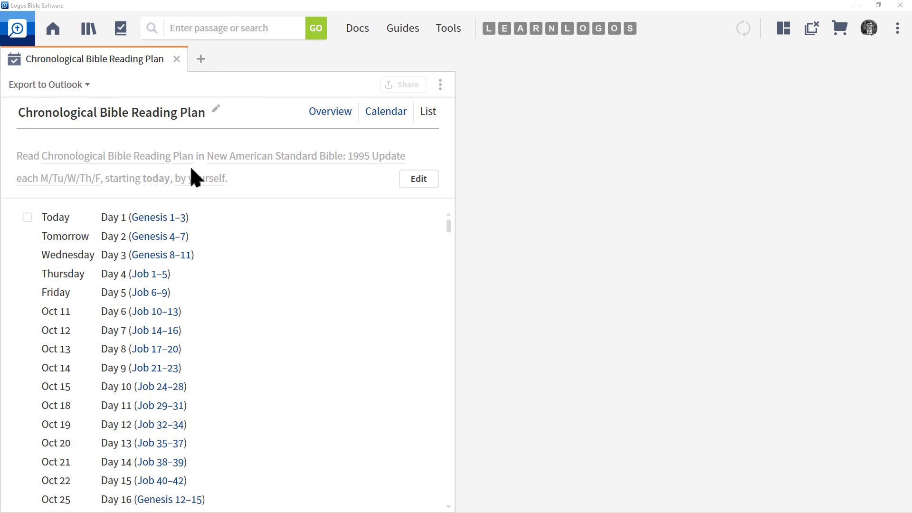
# Visit Home, return to the plan, then show the Docs panel's New document-type dropdown.
pyautogui.click(52, 30)
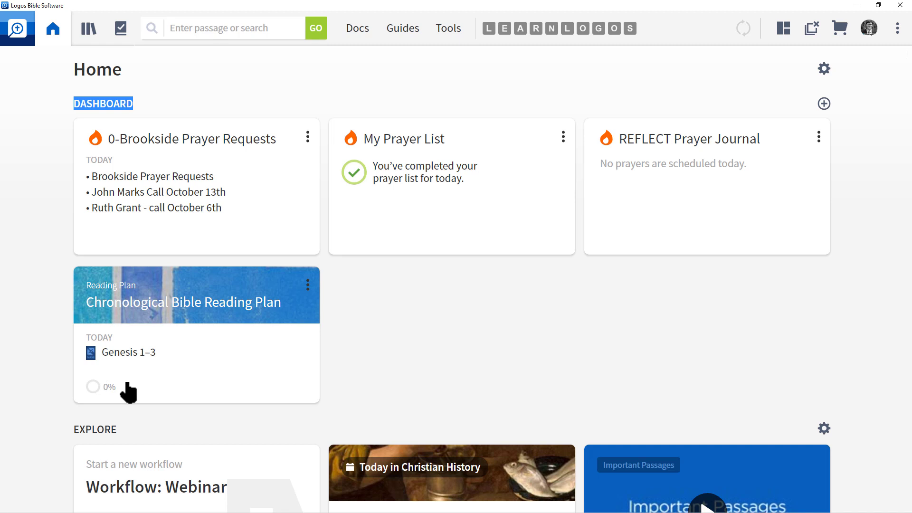
pyautogui.click(54, 29)
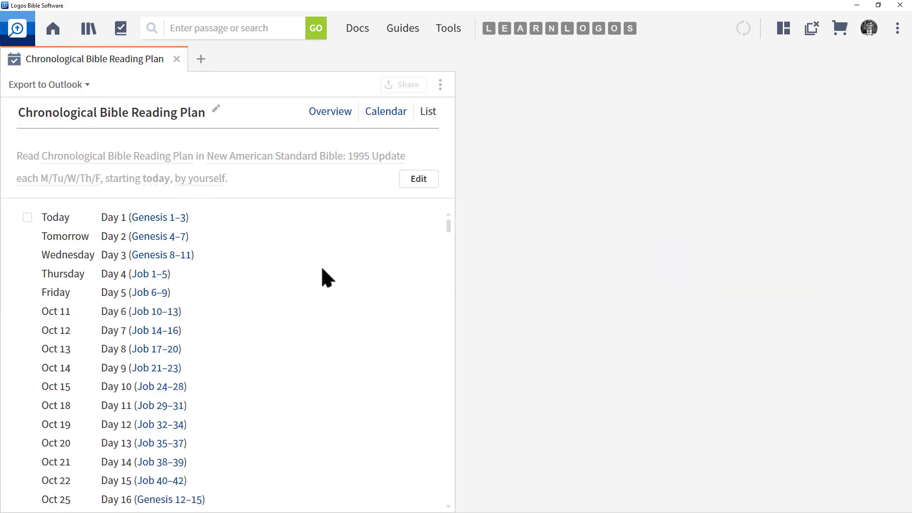
pyautogui.click(357, 30)
pyautogui.click(812, 57)
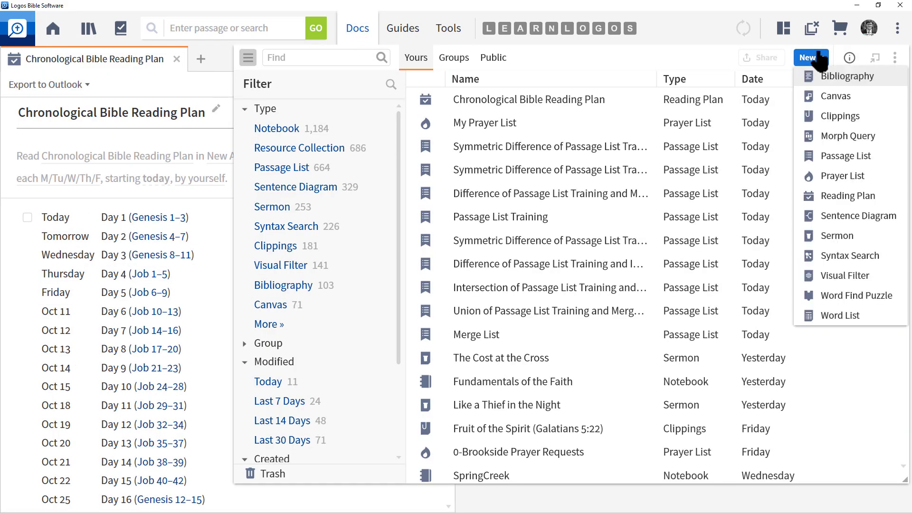
# Create another Reading Plan document and choose Generate a Reading Plan.
pyautogui.click(847, 197)
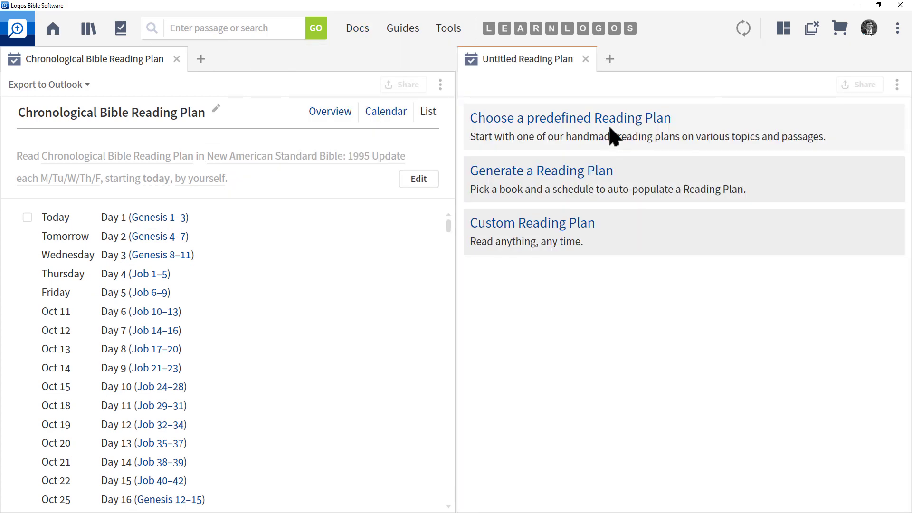
pyautogui.click(573, 171)
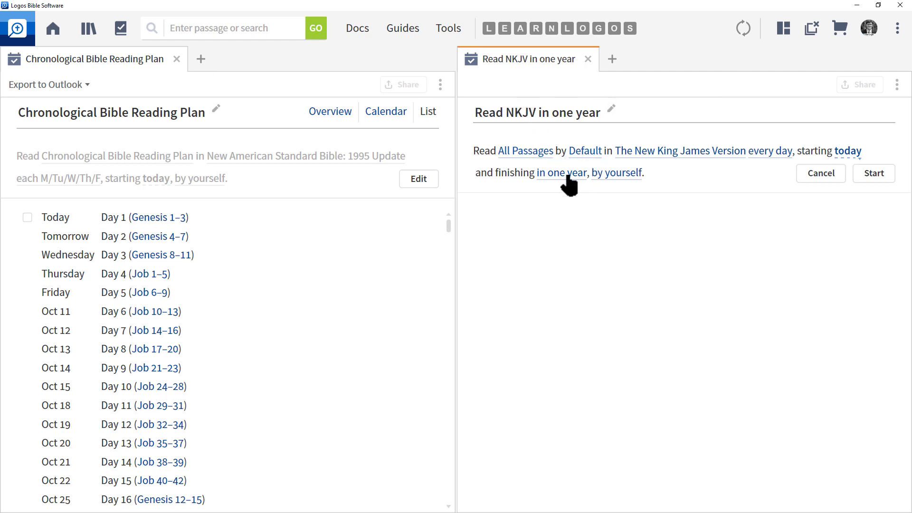
# Keep All Passages and Default division, then open the Bible version picker for the plan.
pyautogui.click(529, 152)
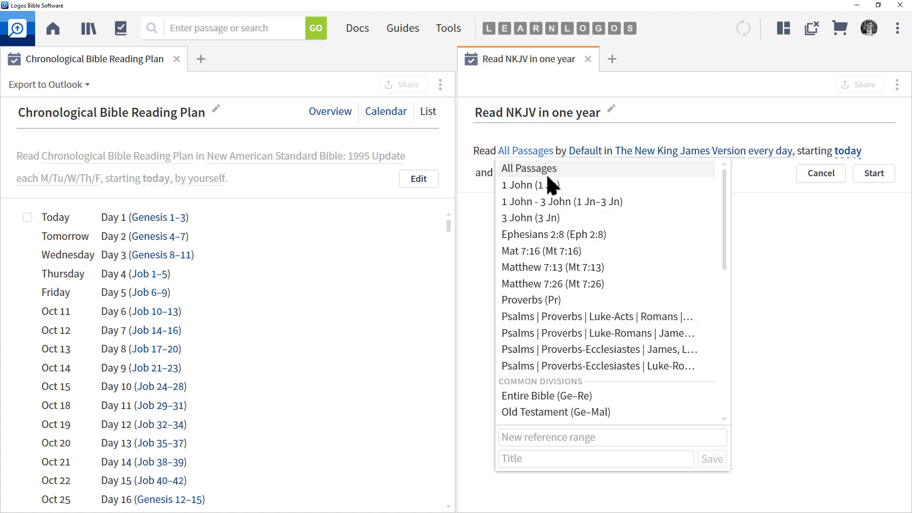
pyautogui.click(591, 132)
pyautogui.click(584, 154)
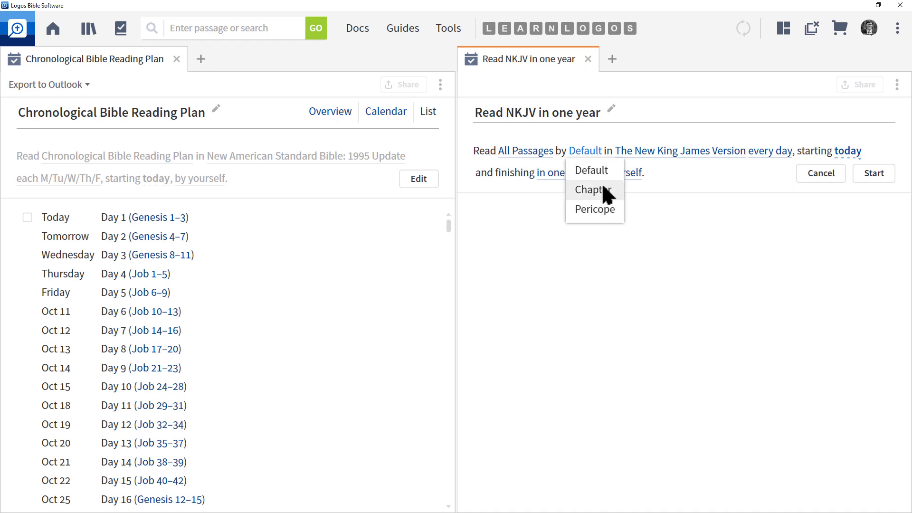
pyautogui.click(624, 143)
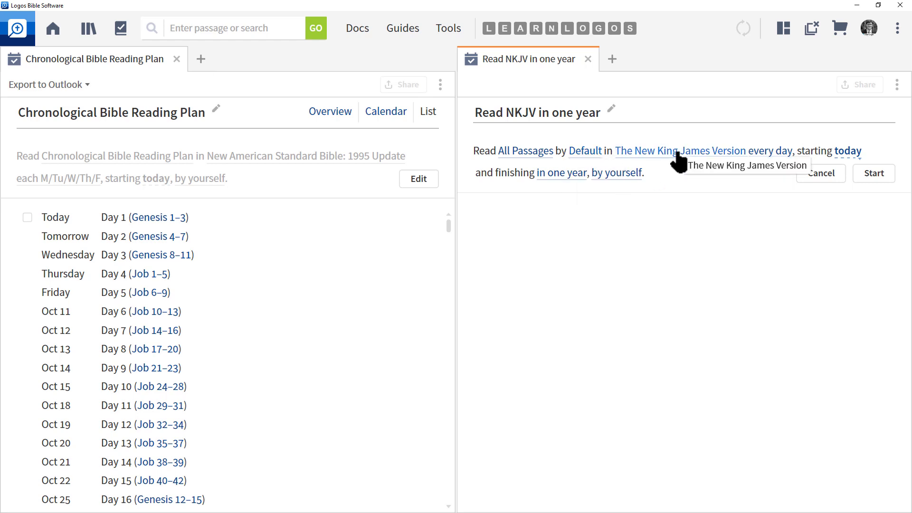
pyautogui.click(679, 151)
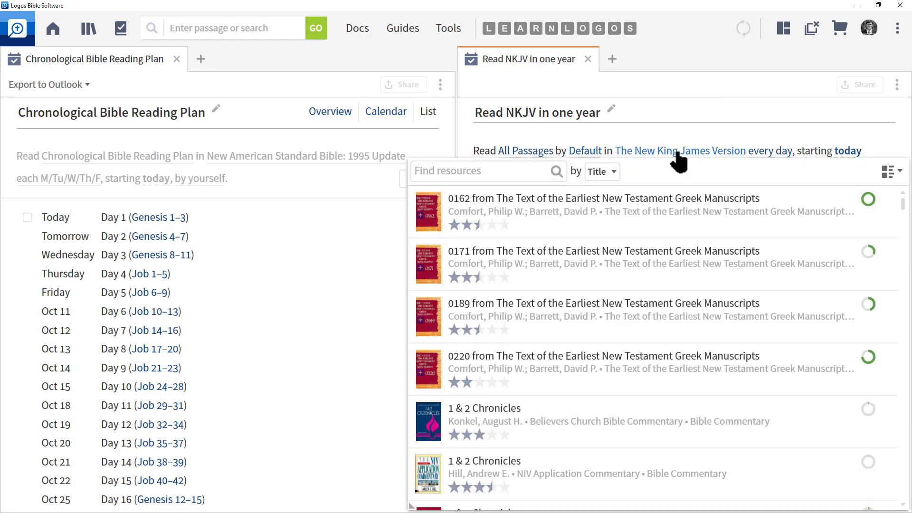
pyautogui.moveTo(520, 240)
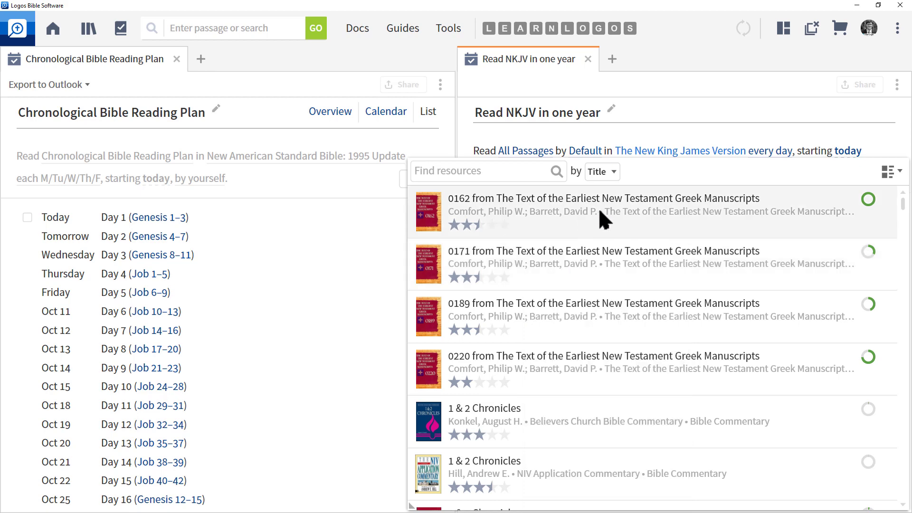
# Start the Read NKJV in one year plan on NKJV, beginning today, running 52 weeks.
pyautogui.click(849, 161)
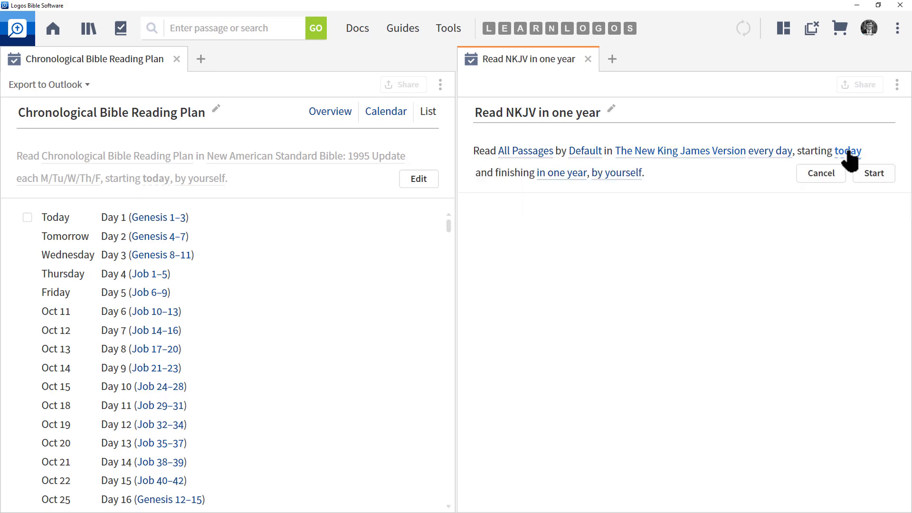
pyautogui.click(848, 153)
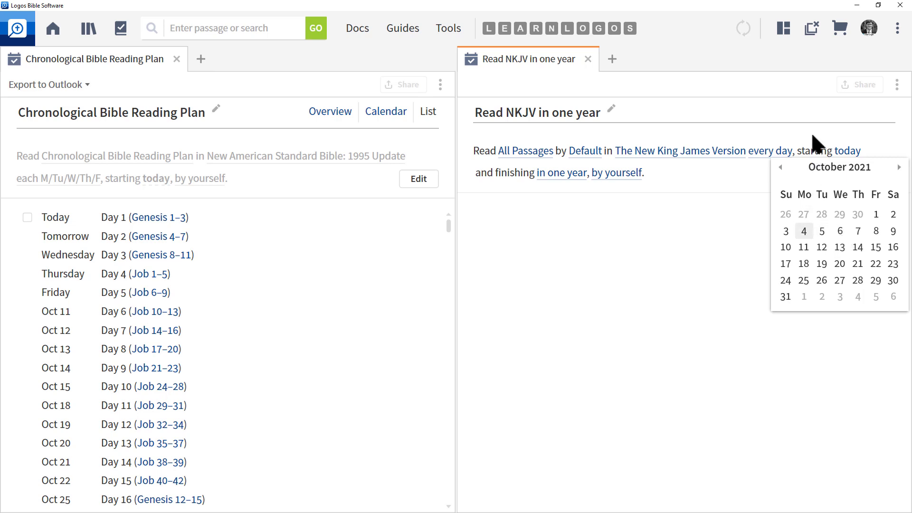
pyautogui.click(817, 143)
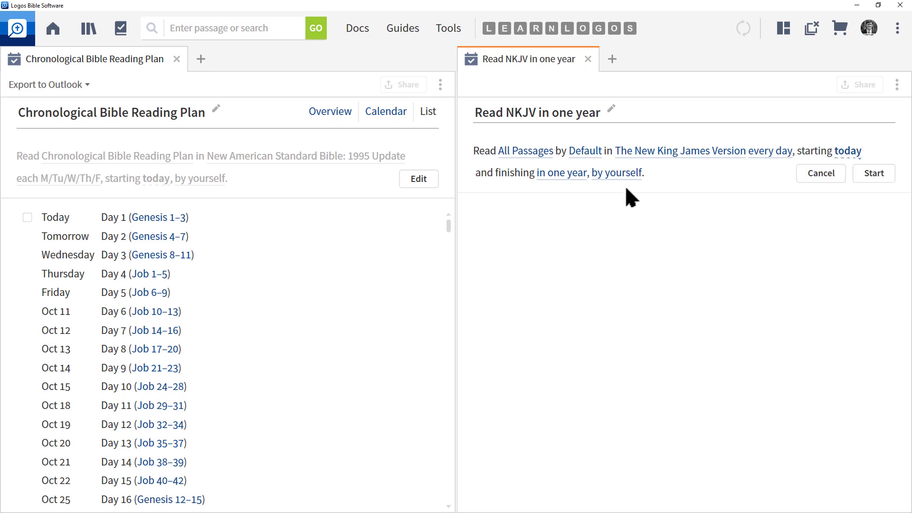
pyautogui.click(566, 174)
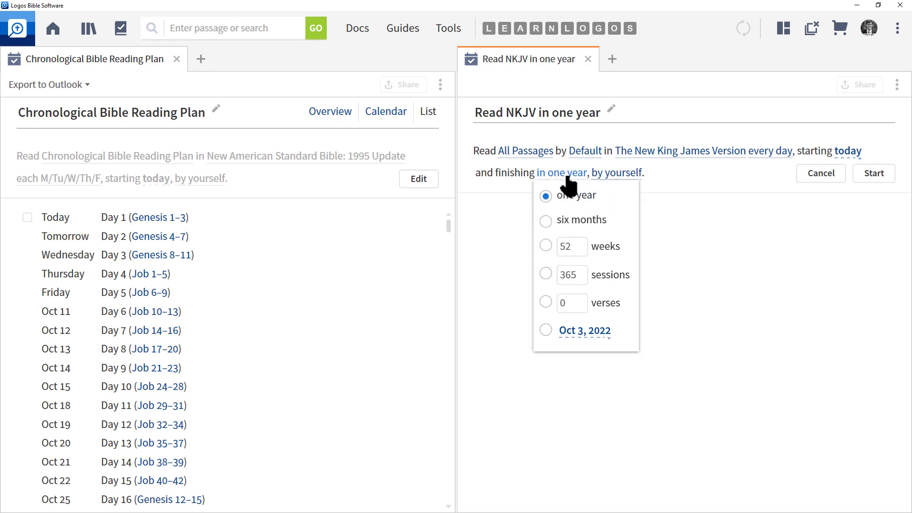
pyautogui.click(570, 247)
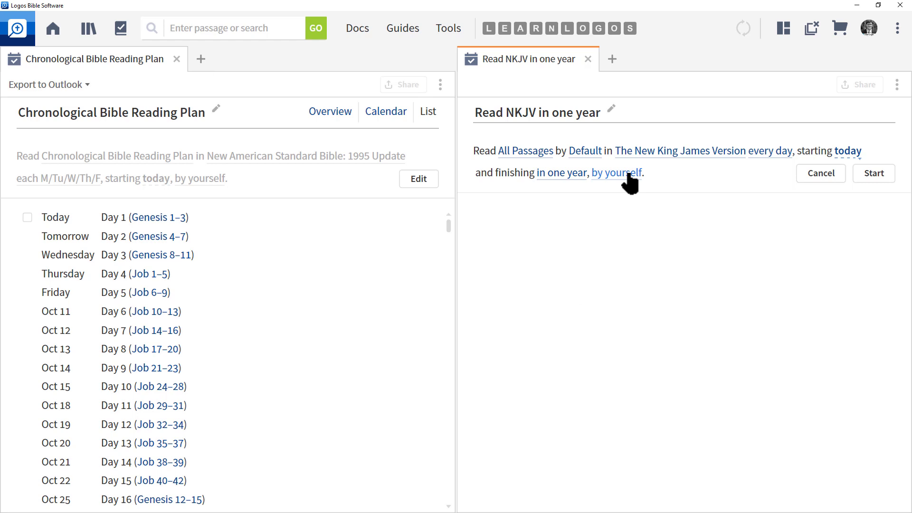
pyautogui.click(872, 174)
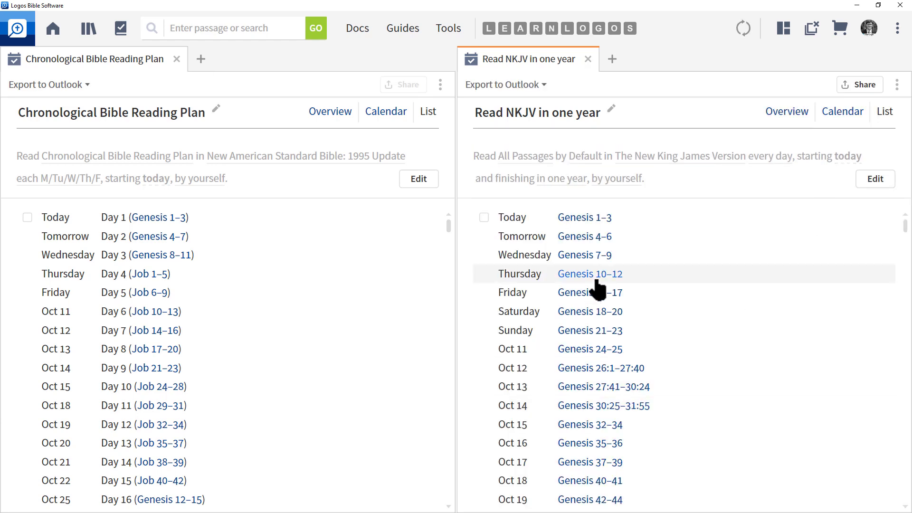
pyautogui.scroll(-5, 671, 252)
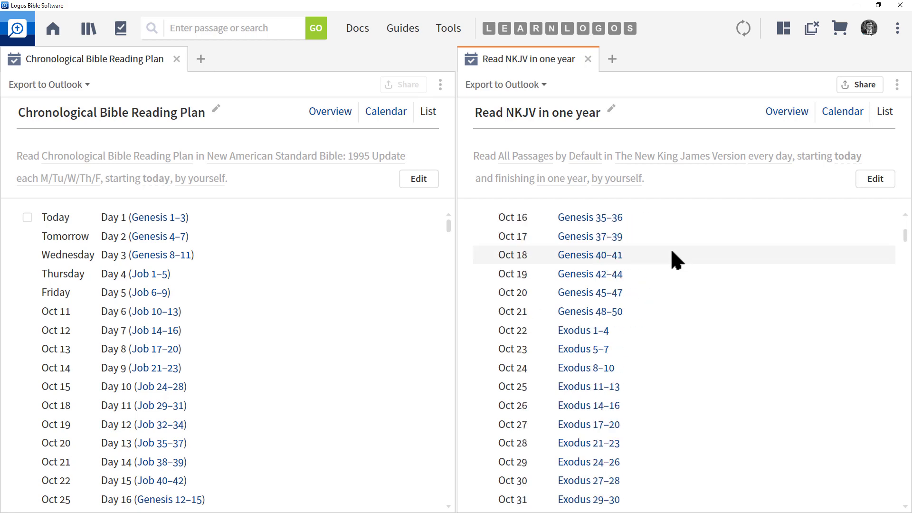
pyautogui.scroll(5, 671, 251)
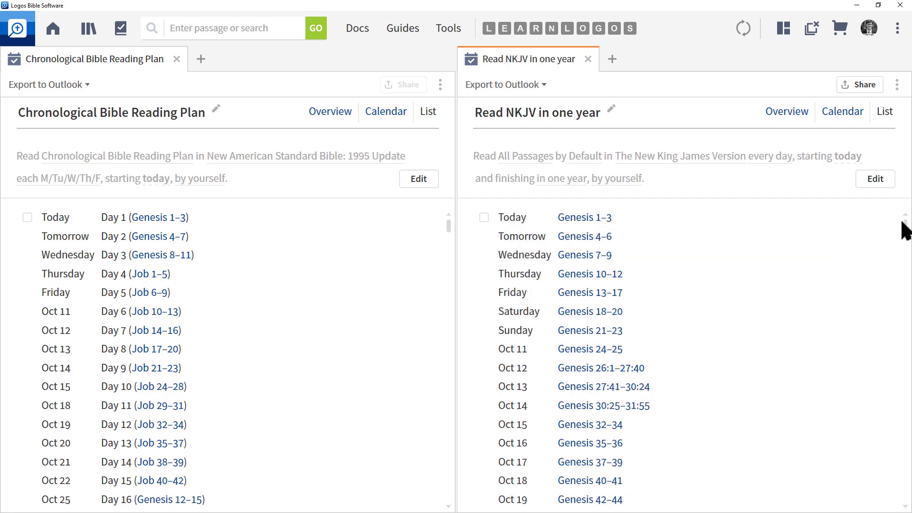
pyautogui.moveTo(906, 223); pyautogui.dragTo(904, 508)
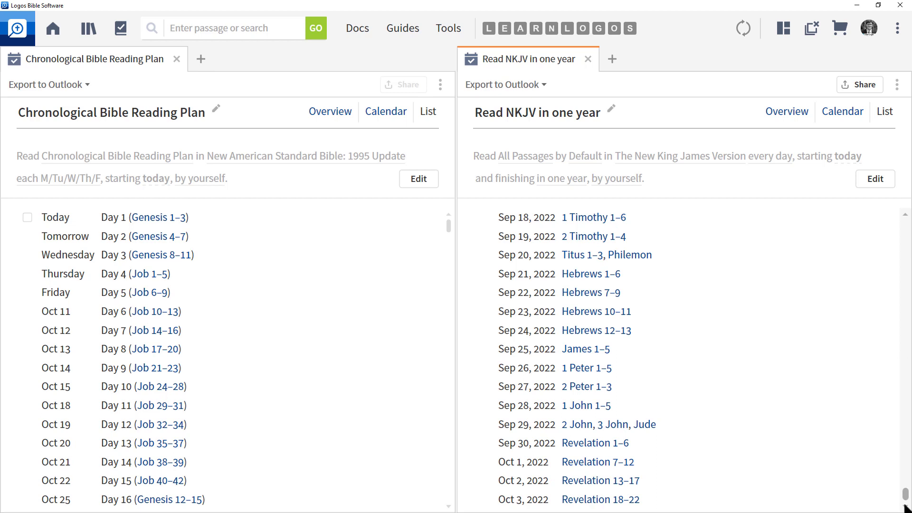
pyautogui.moveTo(904, 508); pyautogui.dragTo(903, 216)
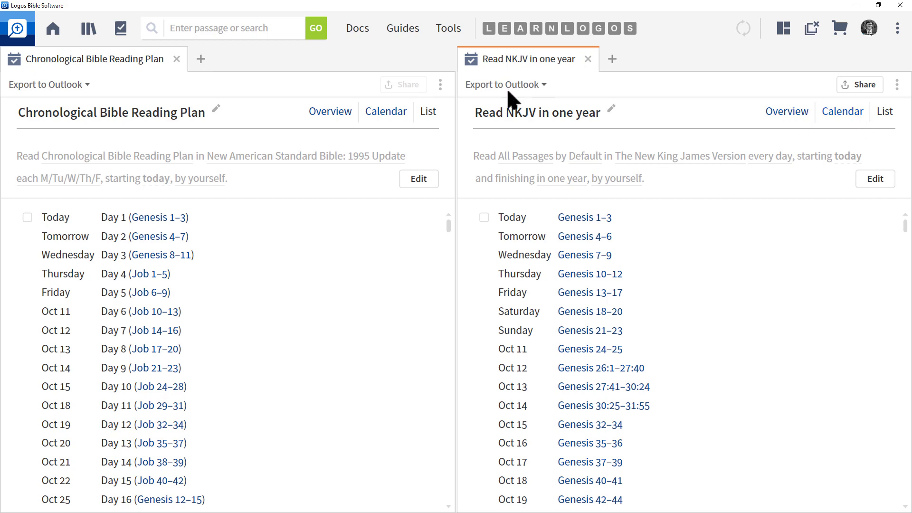
# Create a new custom reading plan from the Docs list.
pyautogui.click(356, 33)
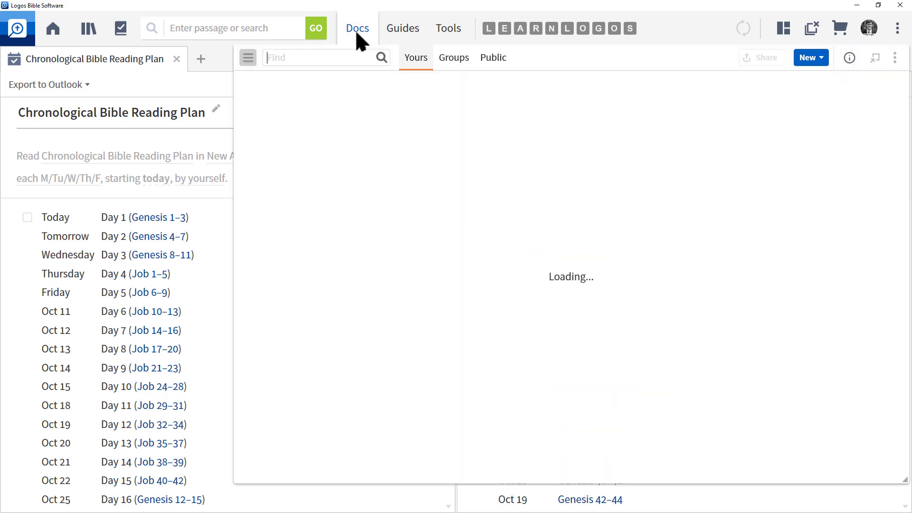
pyautogui.click(823, 59)
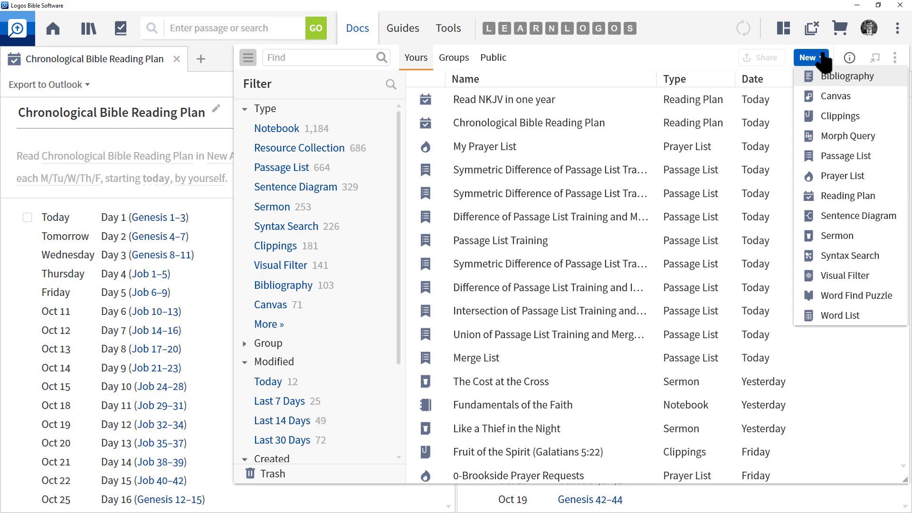
pyautogui.click(862, 199)
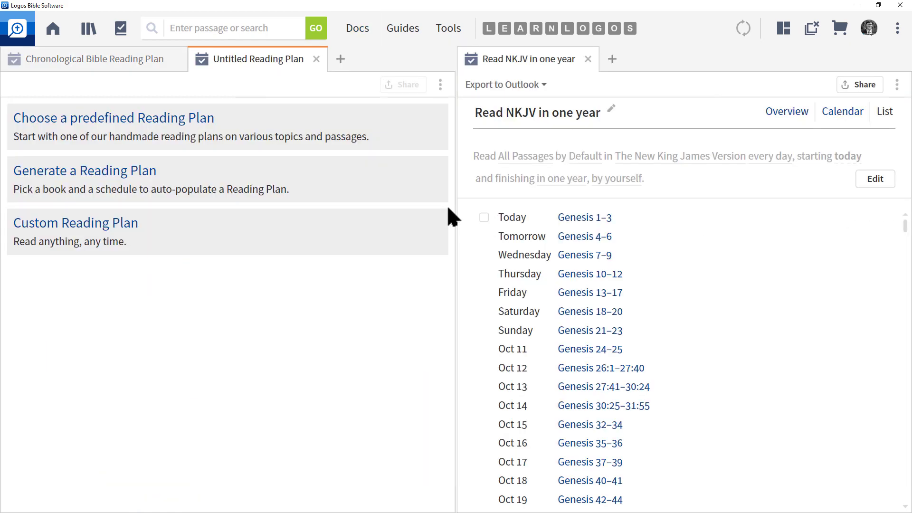
pyautogui.click(107, 232)
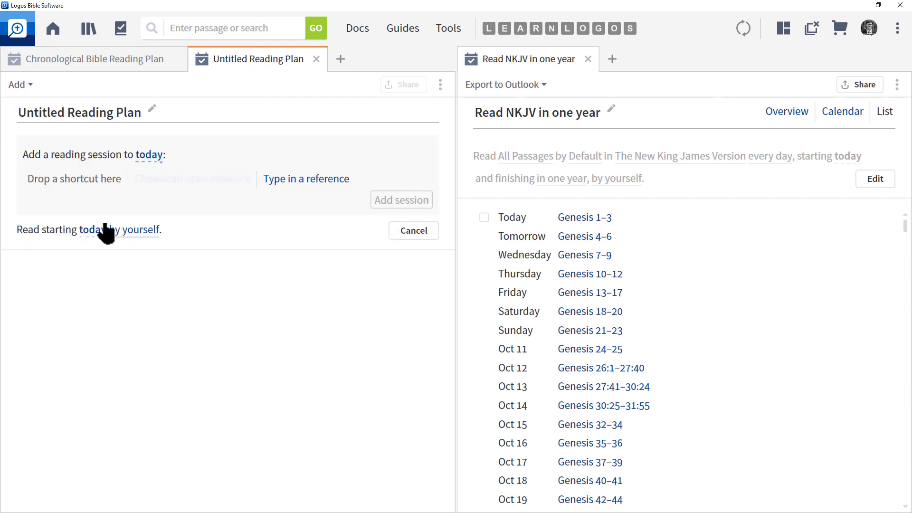
# Retitle the untitled plan 'My Reading Plan'.
pyautogui.click(102, 113)
pyautogui.write('My')
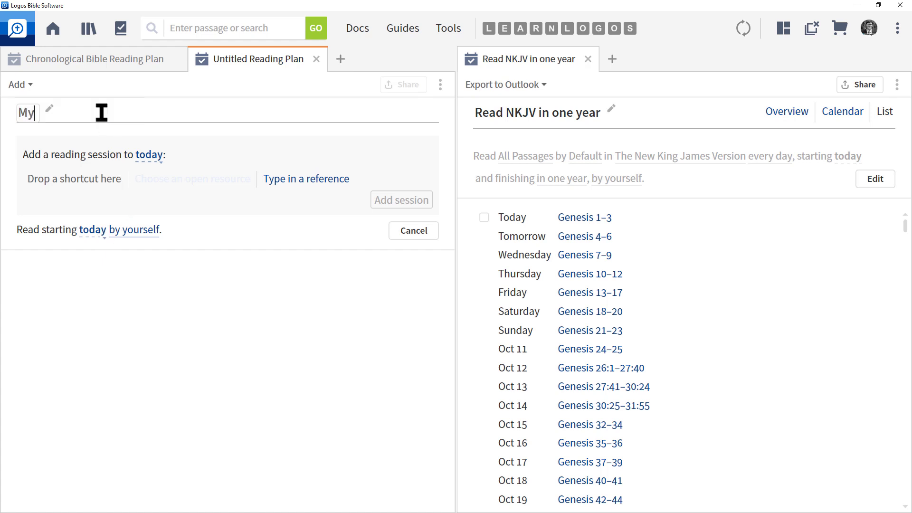
pyautogui.write(' Reading Pla')
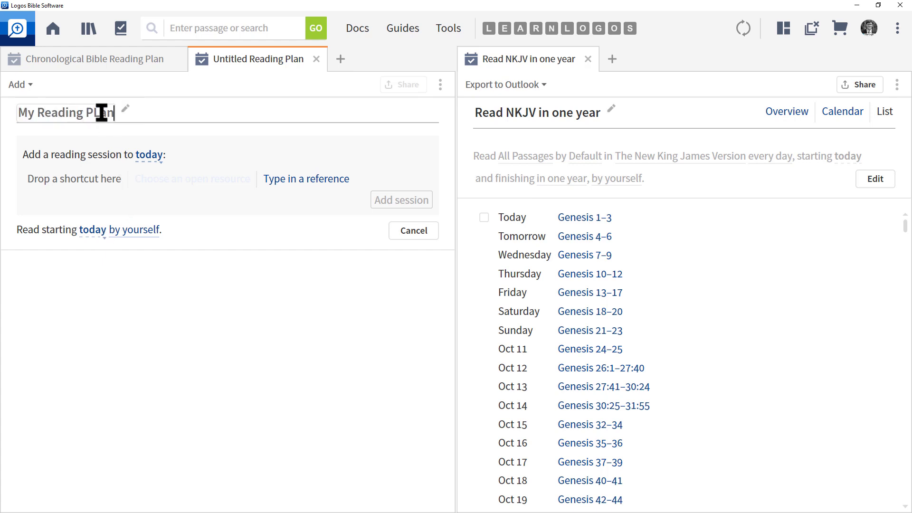
pyautogui.write('n')
pyautogui.press('Return')
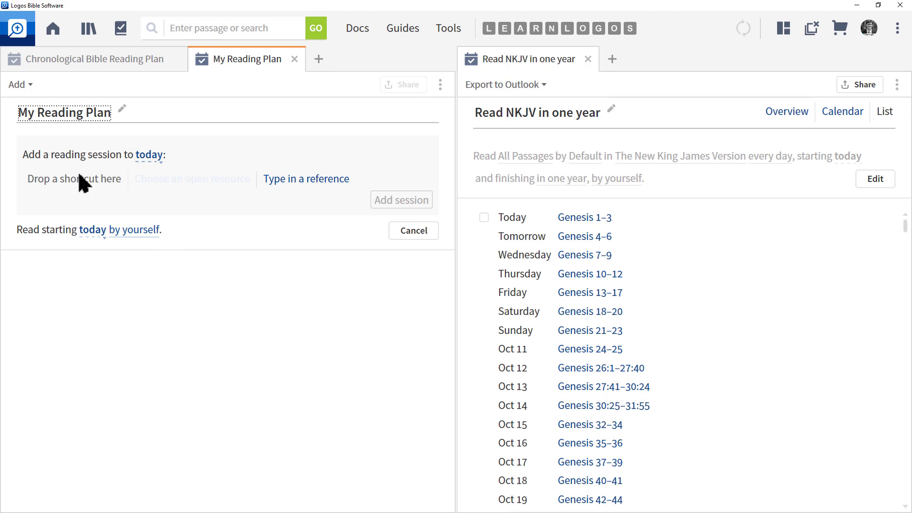
# Open the NASB at Ephesians 6:7 and drag it into today's session as a reading.
pyautogui.click(90, 30)
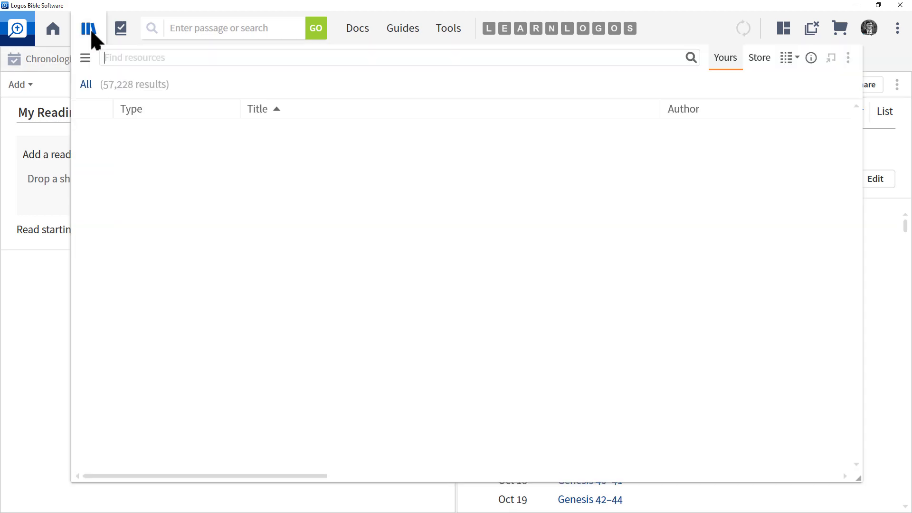
pyautogui.moveTo(356, 129); pyautogui.dragTo(113, 178)
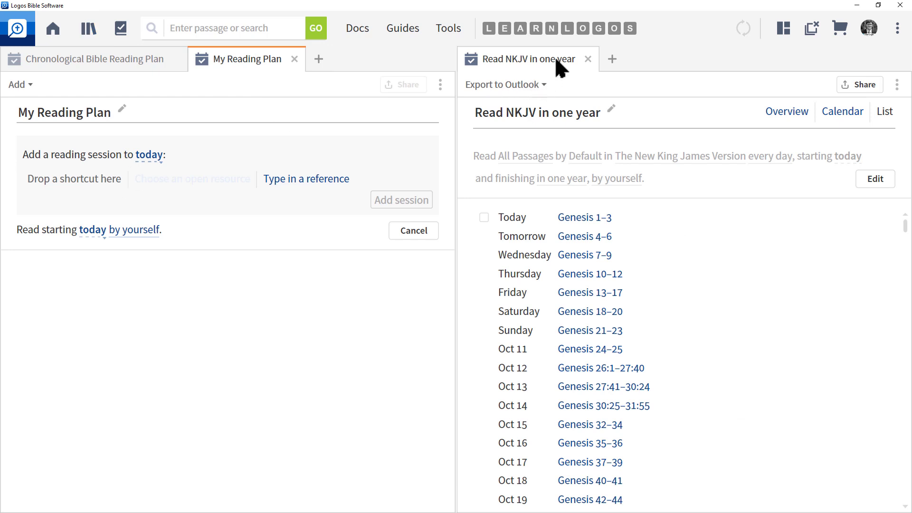
pyautogui.moveTo(503, 29)
pyautogui.click(503, 30)
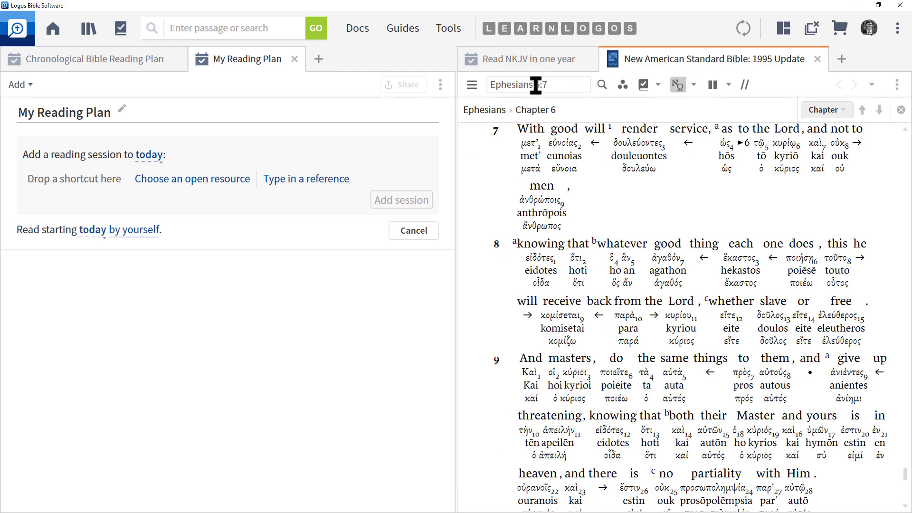
pyautogui.moveTo(696, 64); pyautogui.dragTo(85, 183)
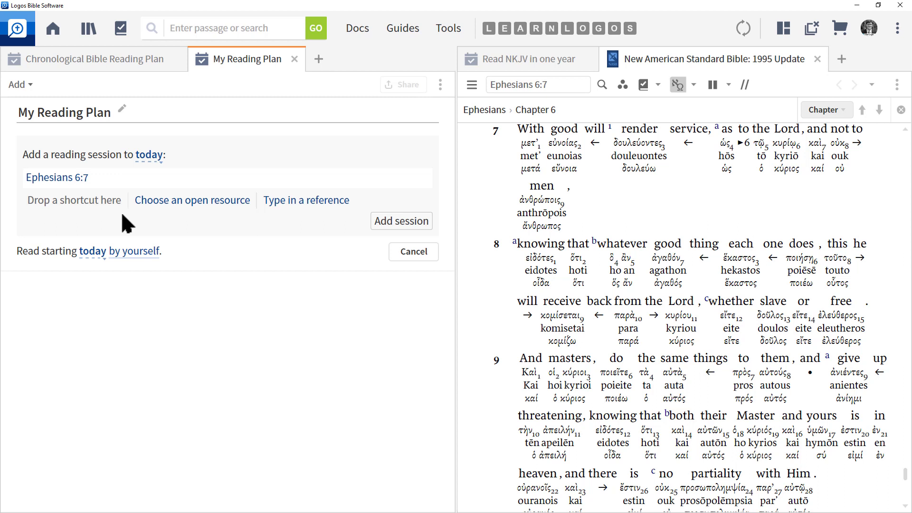
pyautogui.moveTo(422, 180)
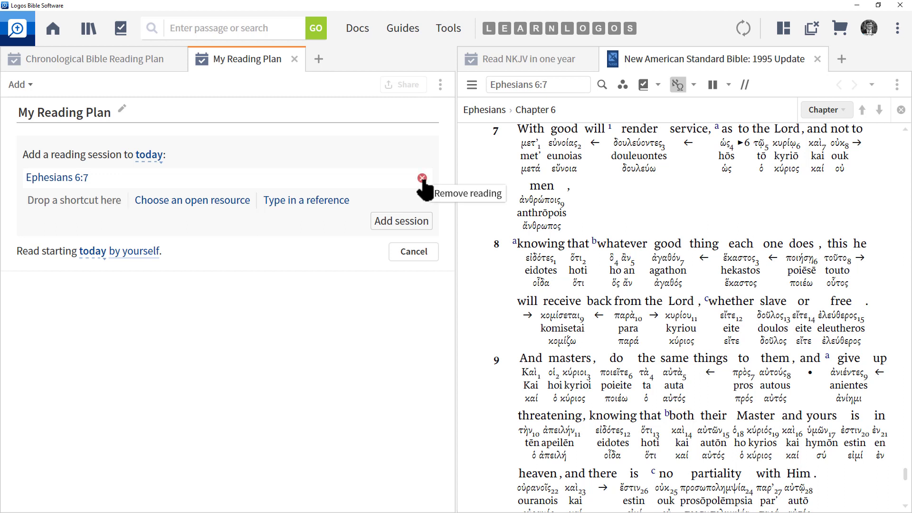
# Go to Genesis–Exodus 40:38 ('gen-exo') in the NASB and add it as the second reading.
pyautogui.click(473, 88)
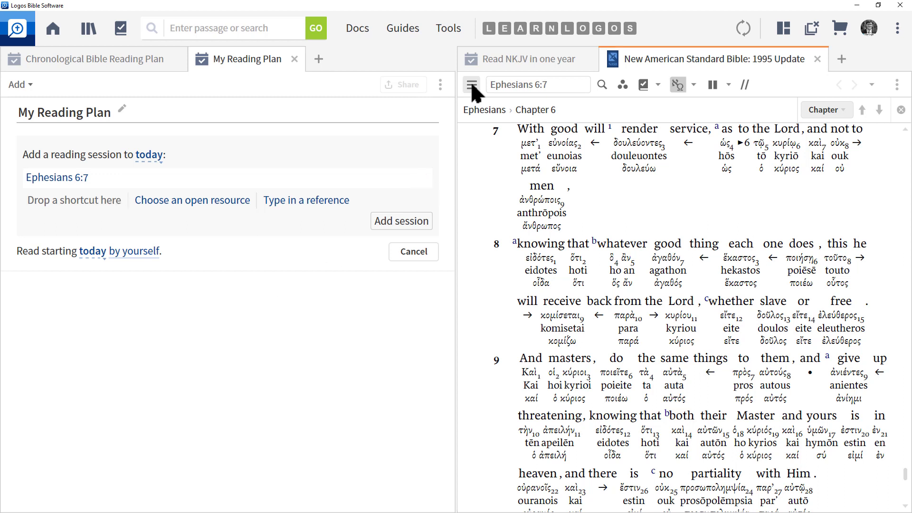
pyautogui.moveTo(565, 377); pyautogui.dragTo(563, 174)
pyautogui.click(504, 167)
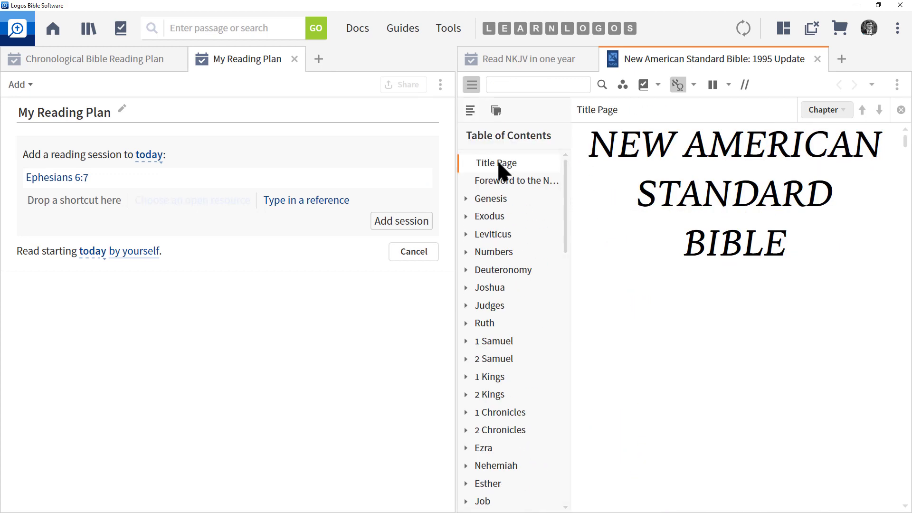
pyautogui.click(471, 86)
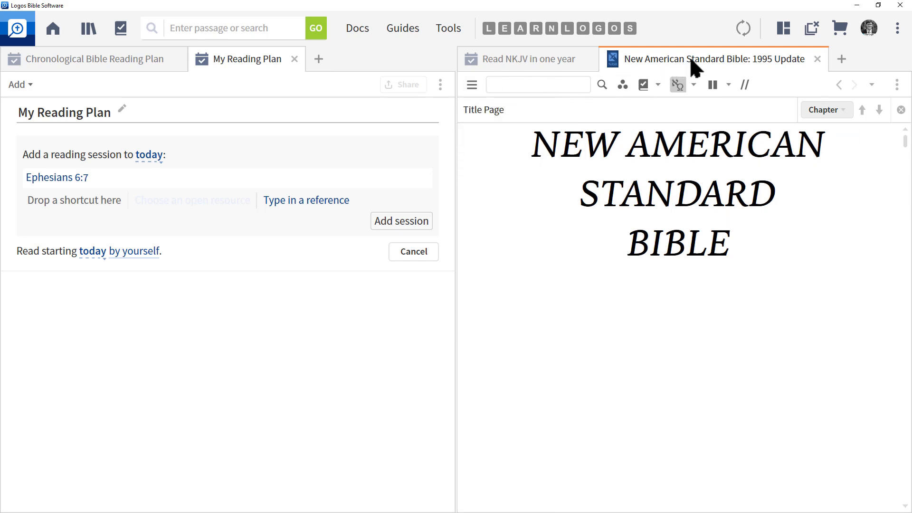
pyautogui.moveTo(694, 68); pyautogui.dragTo(126, 212)
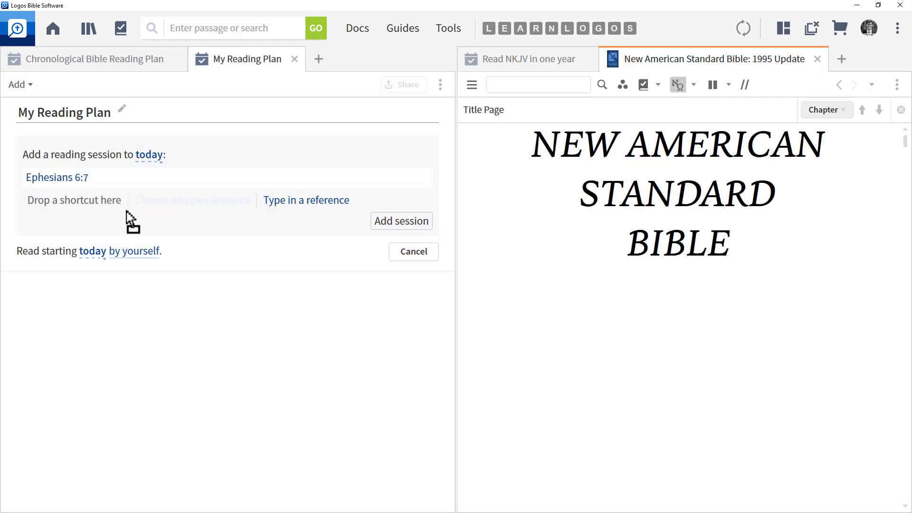
pyautogui.click(555, 87)
pyautogui.write('gen-ed')
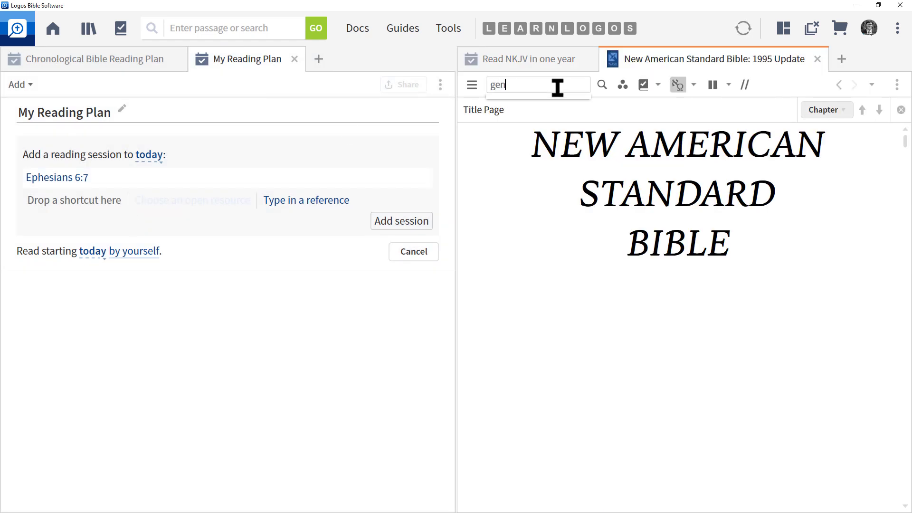
pyautogui.press('BackSpace')
pyautogui.press('BackSpace')
pyautogui.write('exo')
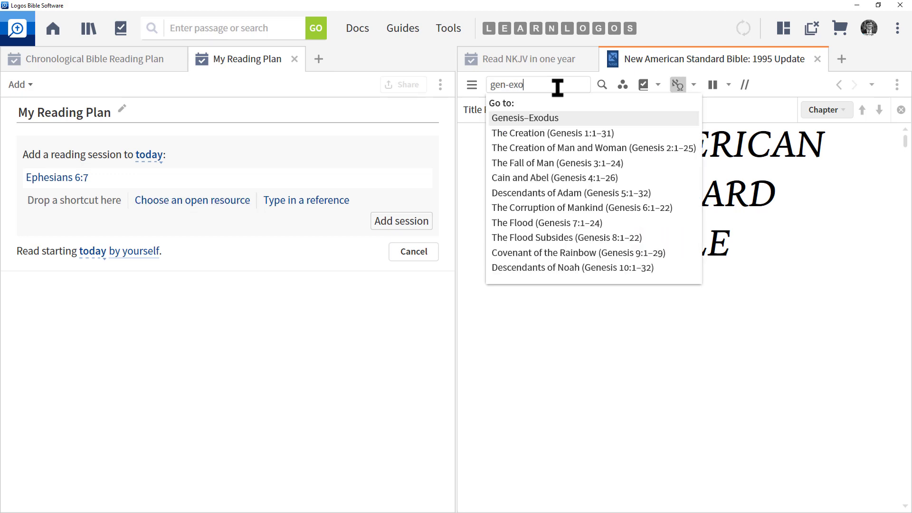
pyautogui.press('Return')
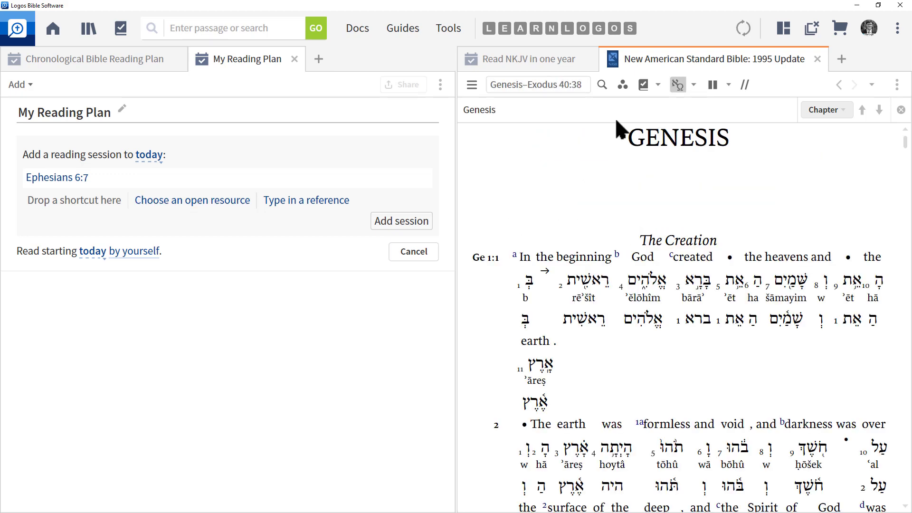
pyautogui.moveTo(672, 55); pyautogui.dragTo(95, 204)
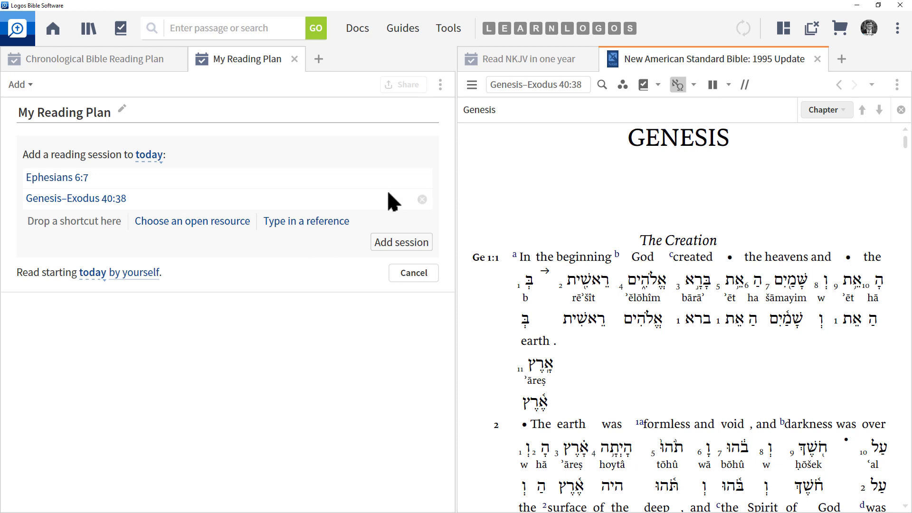
# Search the Library for type:theology and open Biblical Doctrine at its Preface in the right pane.
pyautogui.click(89, 35)
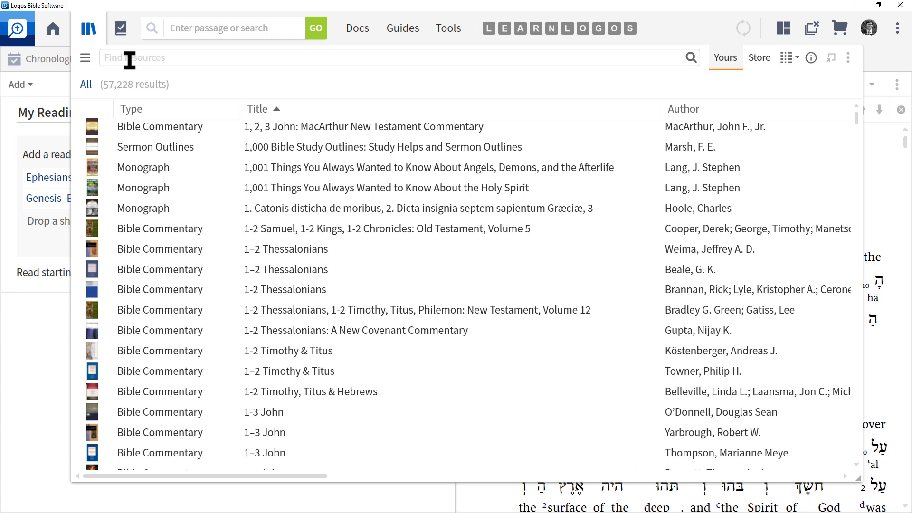
pyautogui.write('type:theology')
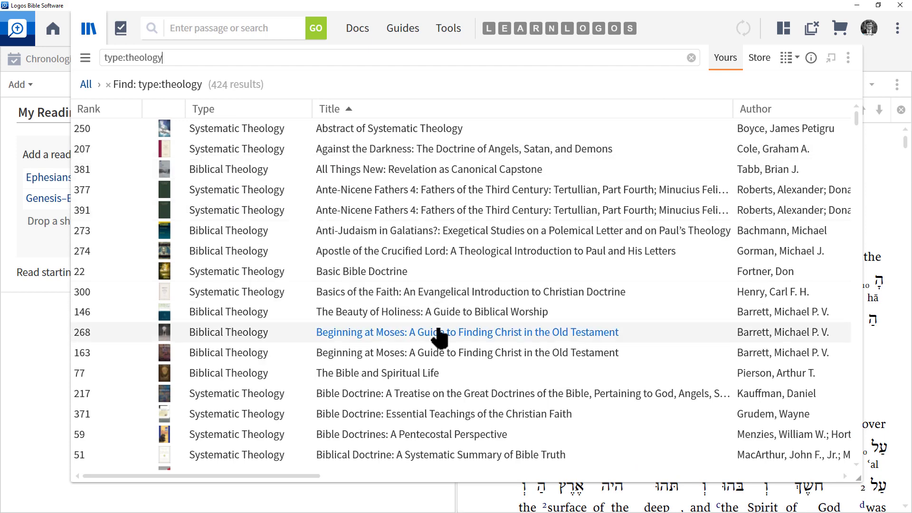
pyautogui.moveTo(375, 456)
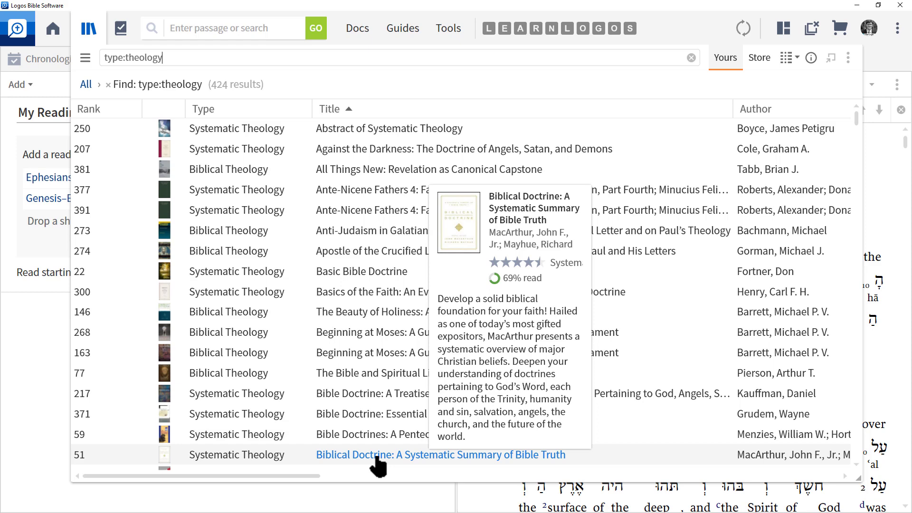
pyautogui.click(377, 457)
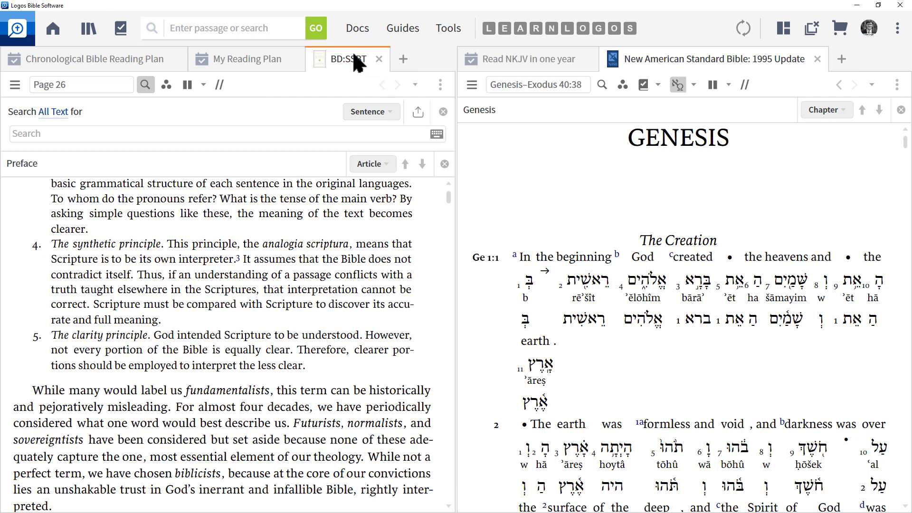
pyautogui.moveTo(351, 61); pyautogui.dragTo(817, 67)
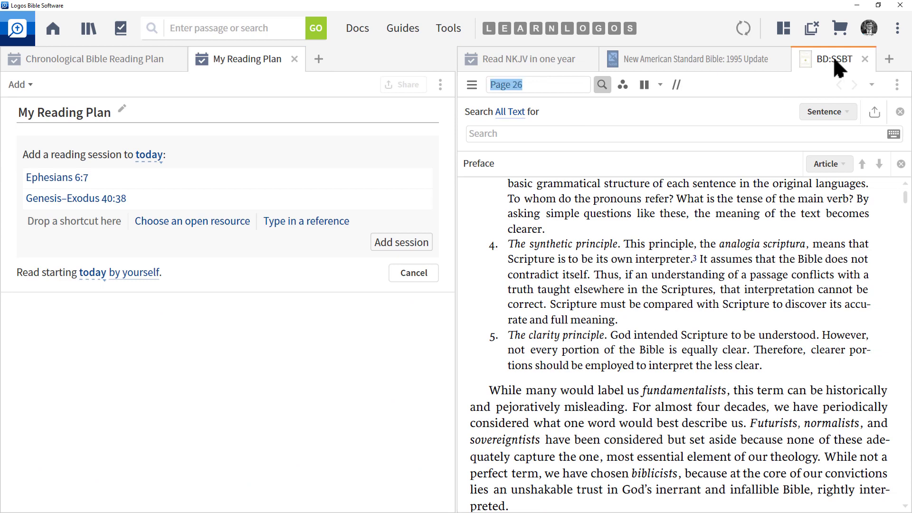
# Add BD:SSBT Page 26, then go to pages 1-100 and add Pages 5–100 to today's session.
pyautogui.moveTo(837, 66); pyautogui.dragTo(82, 233)
pyautogui.moveTo(53, 221)
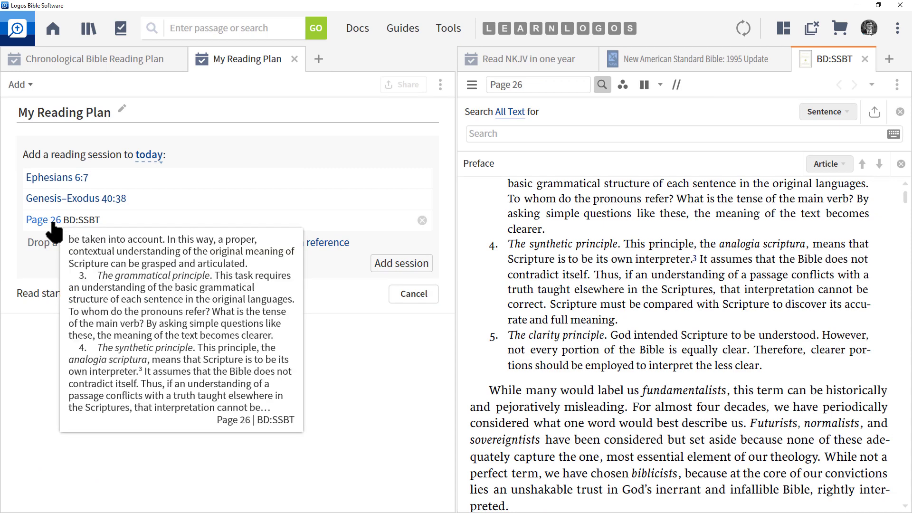
pyautogui.click(472, 85)
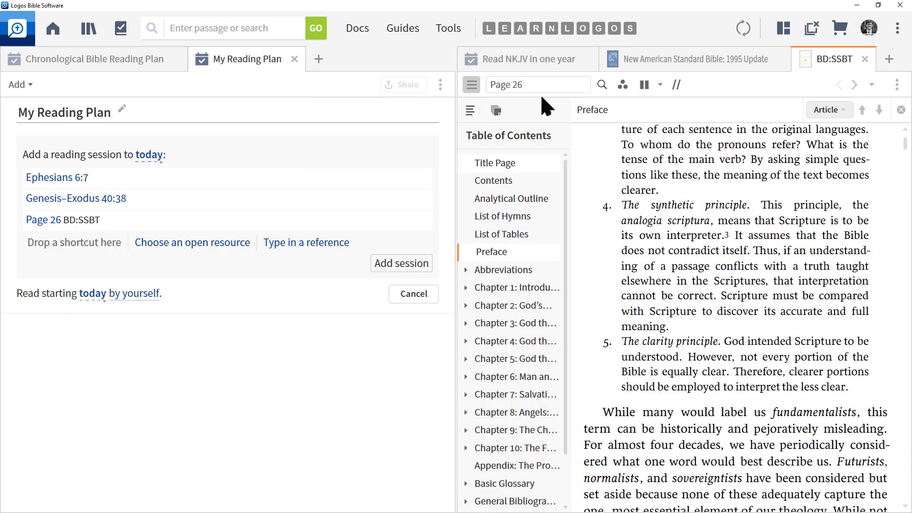
pyautogui.click(551, 80)
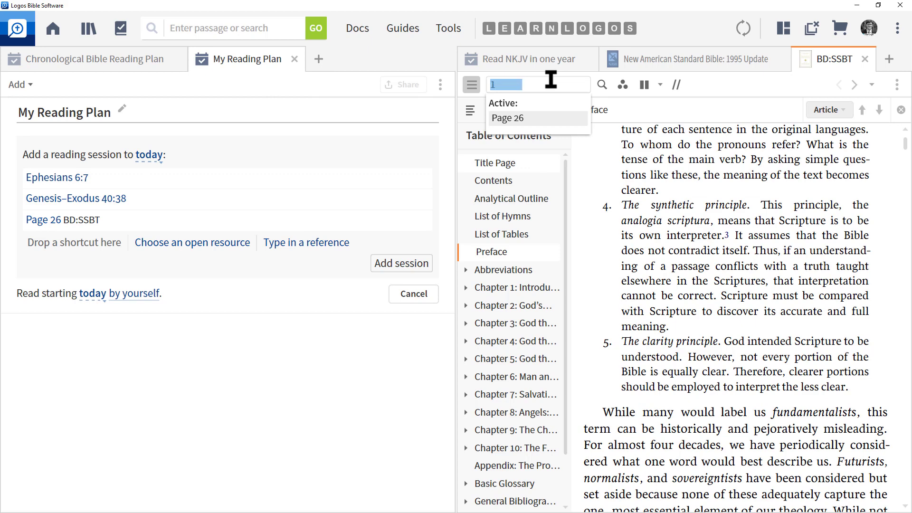
pyautogui.write('1-199')
pyautogui.press('BackSpace')
pyautogui.press('BackSpace')
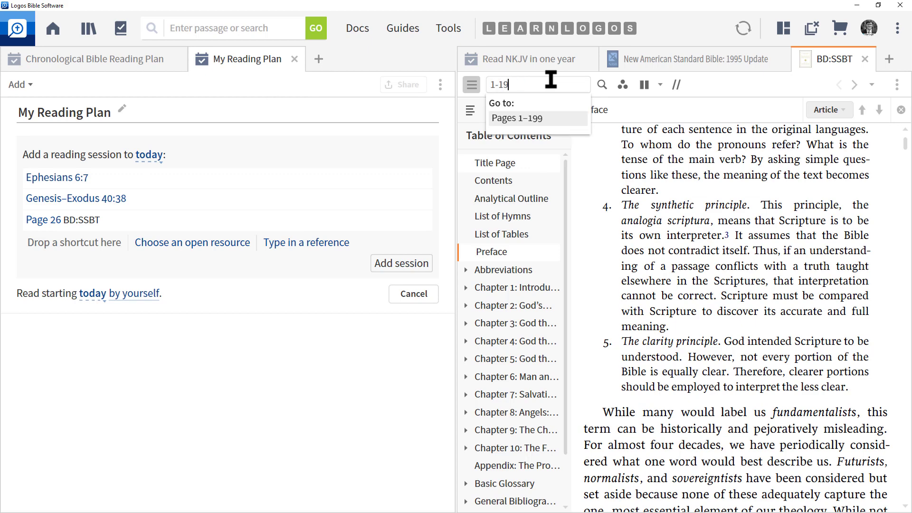
pyautogui.write('00')
pyautogui.press('Return')
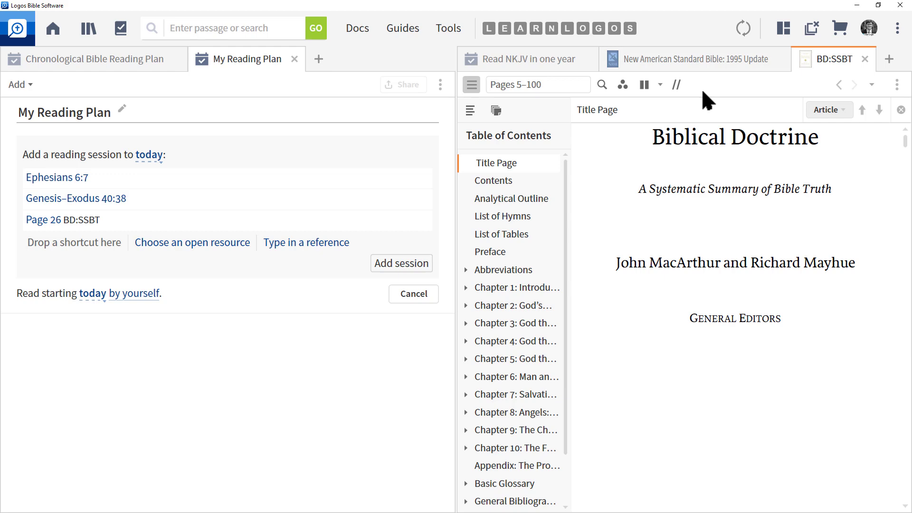
pyautogui.moveTo(828, 62)
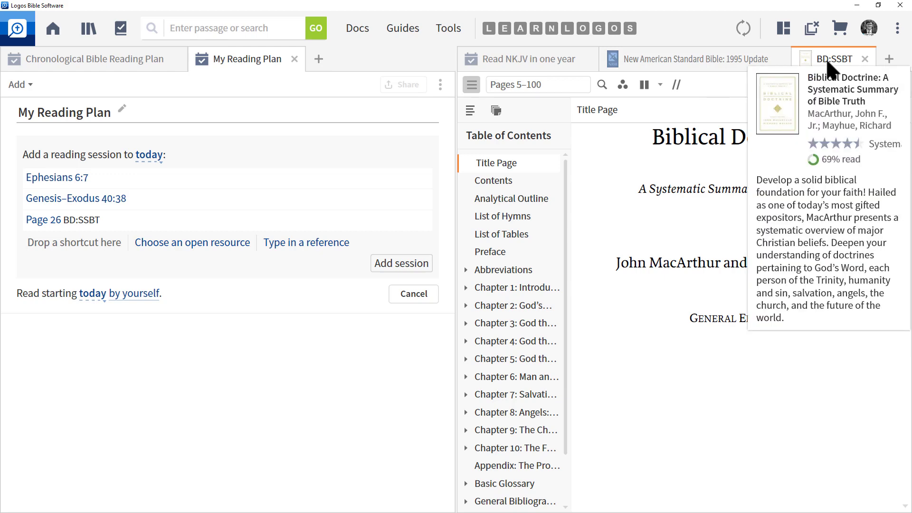
pyautogui.moveTo(828, 62); pyautogui.dragTo(80, 253)
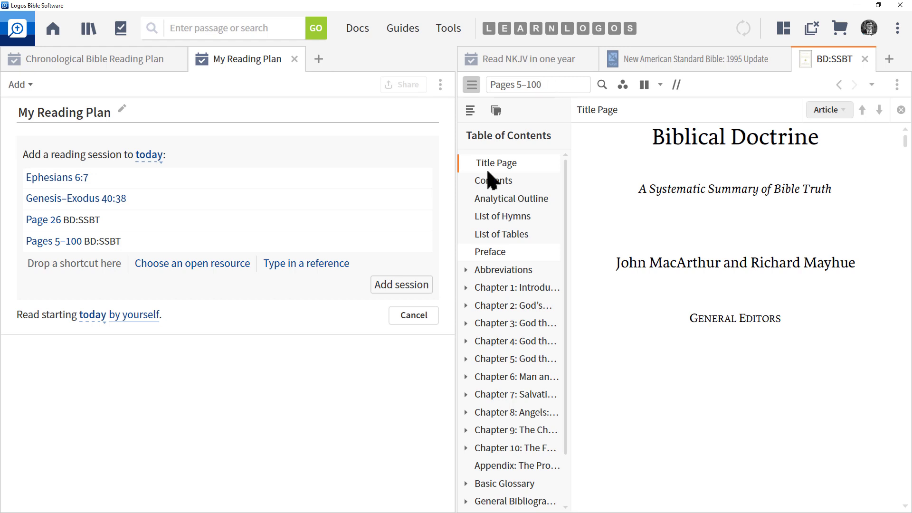
pyautogui.click(199, 264)
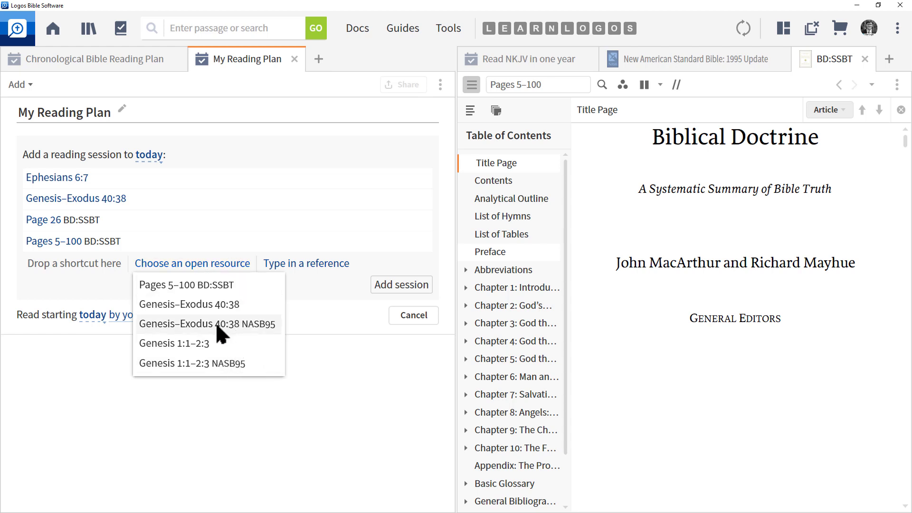
# Pick Genesis 1:1–2:3 from the open resources list as a session reading.
pyautogui.click(204, 351)
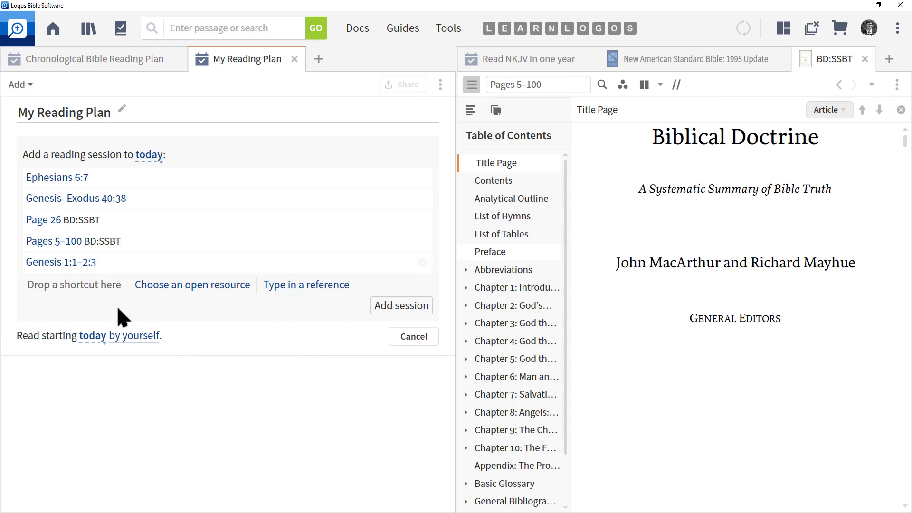
pyautogui.moveTo(74, 262)
# Enter John 3:16 as a reading, then save all six readings as today's session.
pyautogui.click(306, 288)
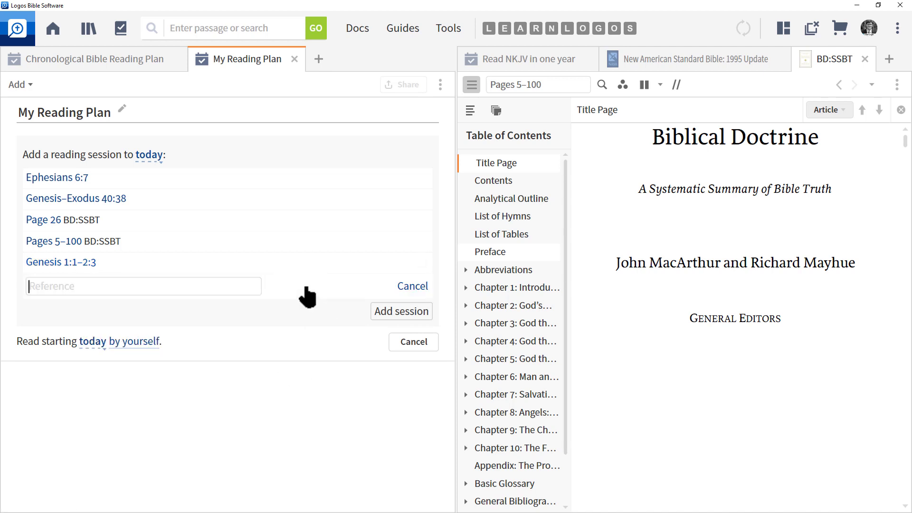
pyautogui.write('Joh')
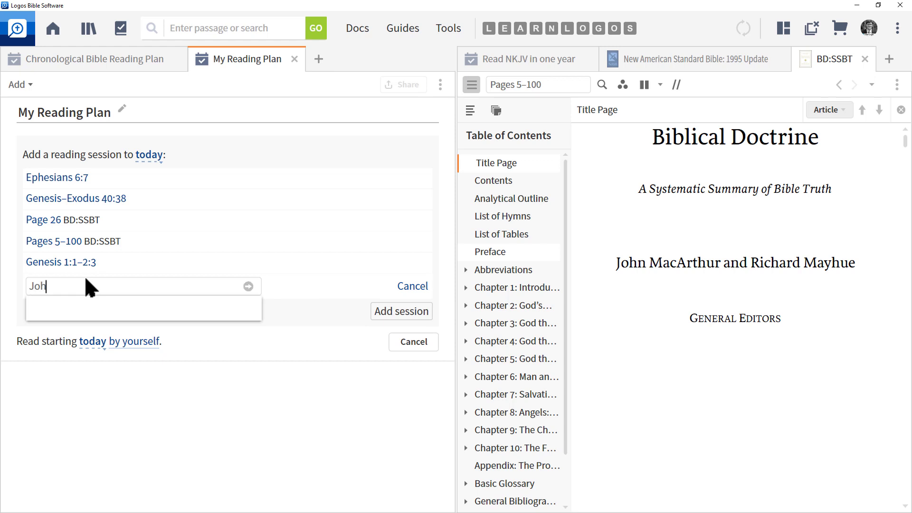
pyautogui.write('n 3:16')
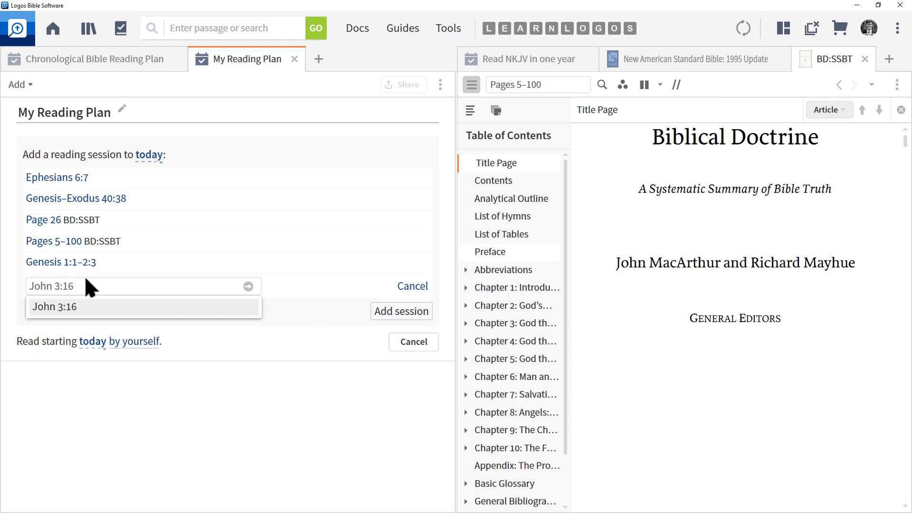
pyautogui.click(74, 313)
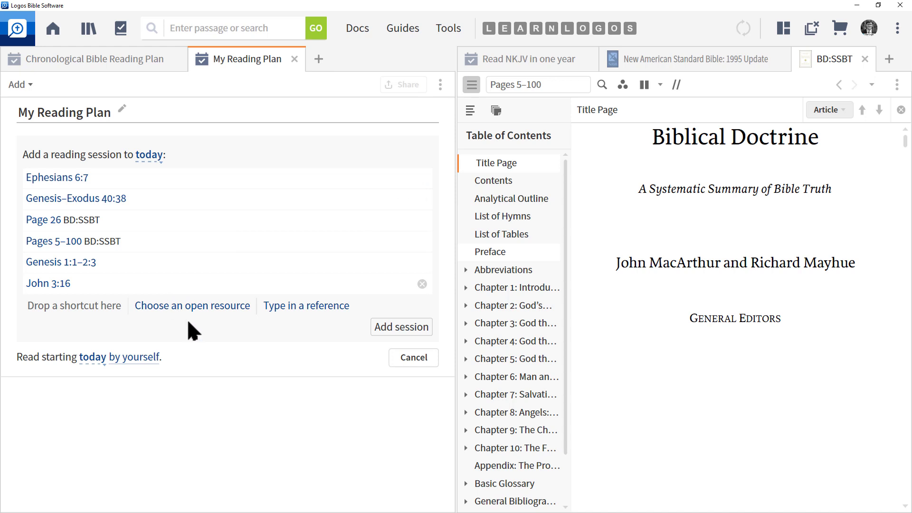
pyautogui.click(402, 327)
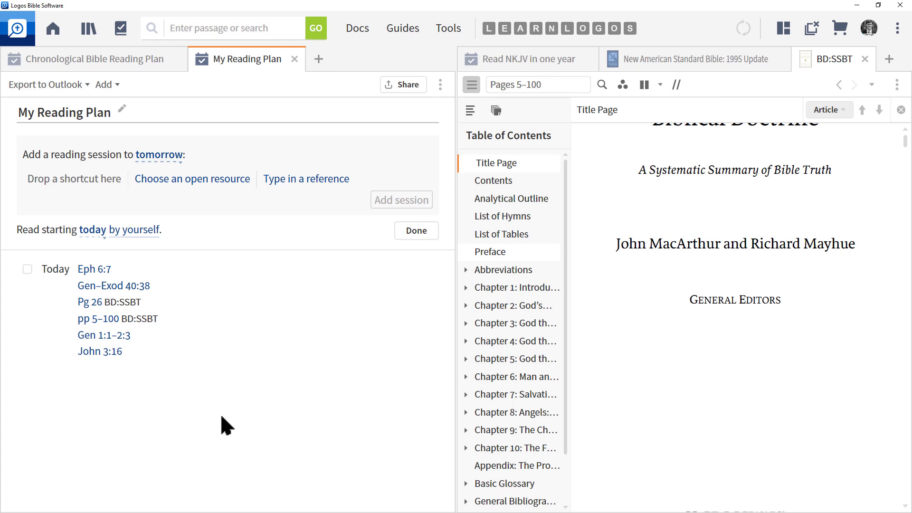
pyautogui.click(550, 86)
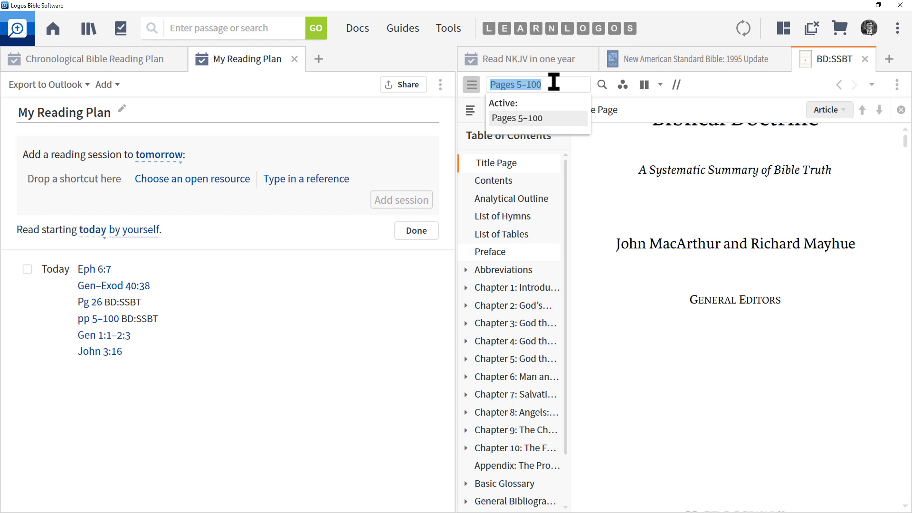
pyautogui.hotkey('ctrl', '2')
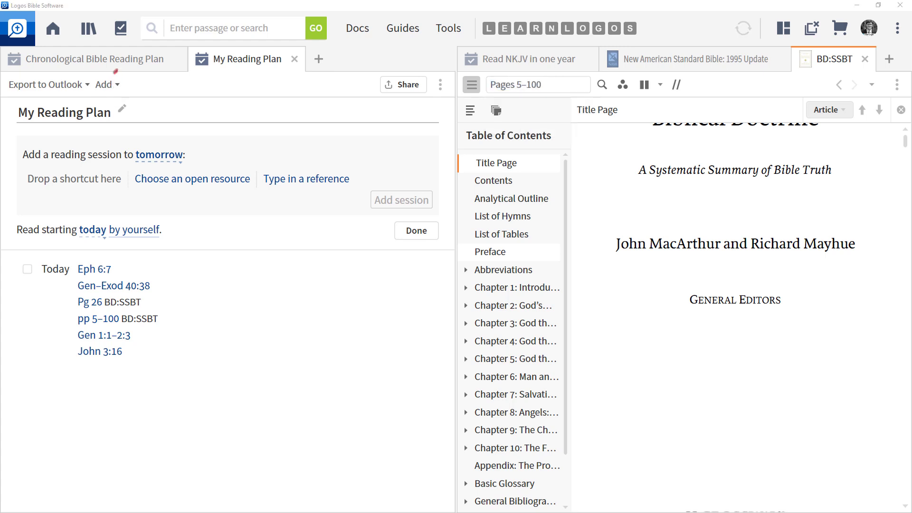
pyautogui.moveTo(117, 72)
pyautogui.mouseDown()
pyautogui.moveTo(89, 89)
pyautogui.moveTo(122, 71)
pyautogui.moveTo(106, 71)
pyautogui.mouseUp()
pyautogui.press('Escape')
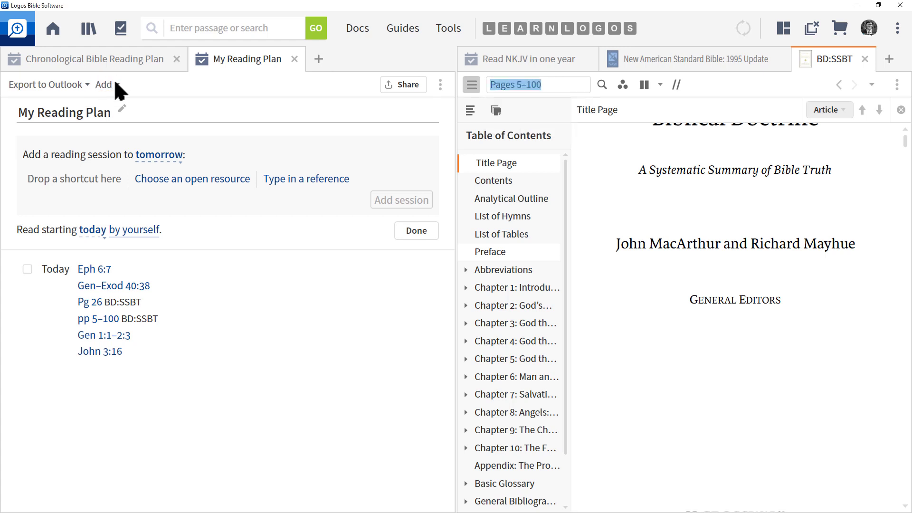
# Add readings for the following days from the Anger (C) clippings document.
pyautogui.click(115, 84)
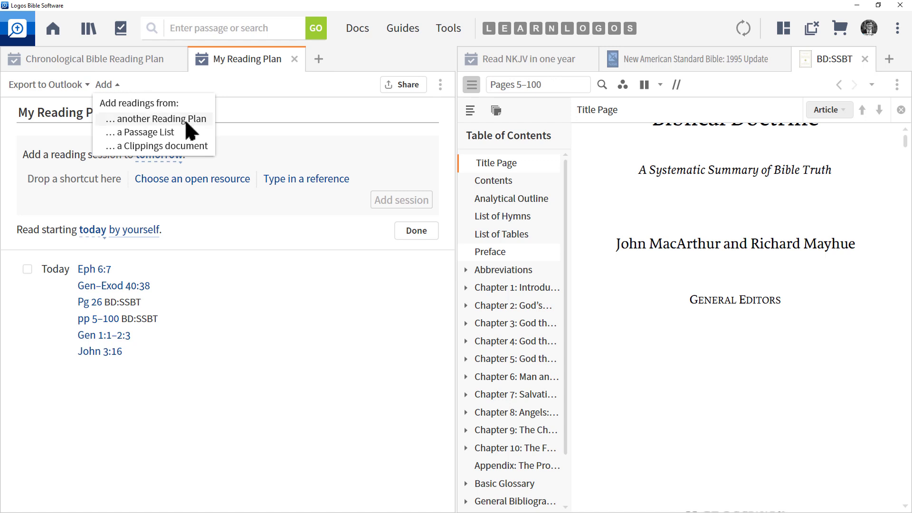
pyautogui.click(186, 147)
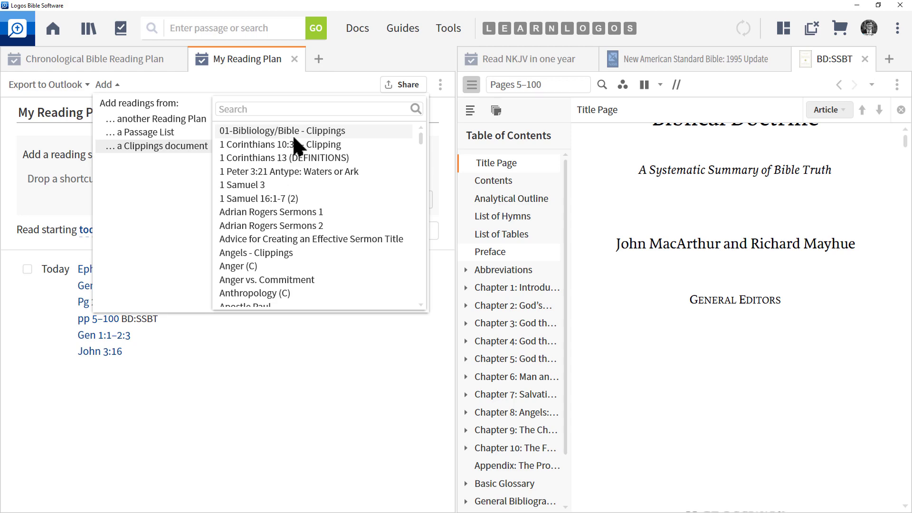
pyautogui.click(244, 266)
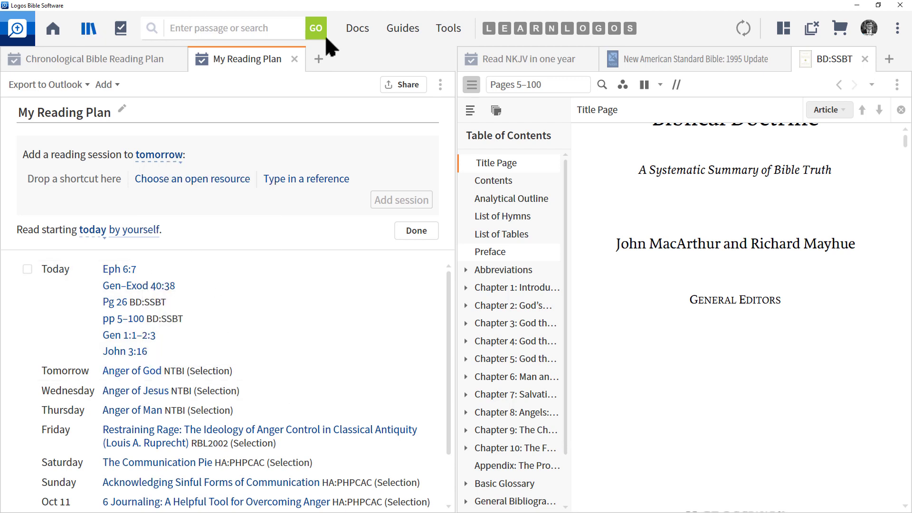
# Filter Docs to Clippings, search 'anger', and open Anger (C).
pyautogui.click(359, 27)
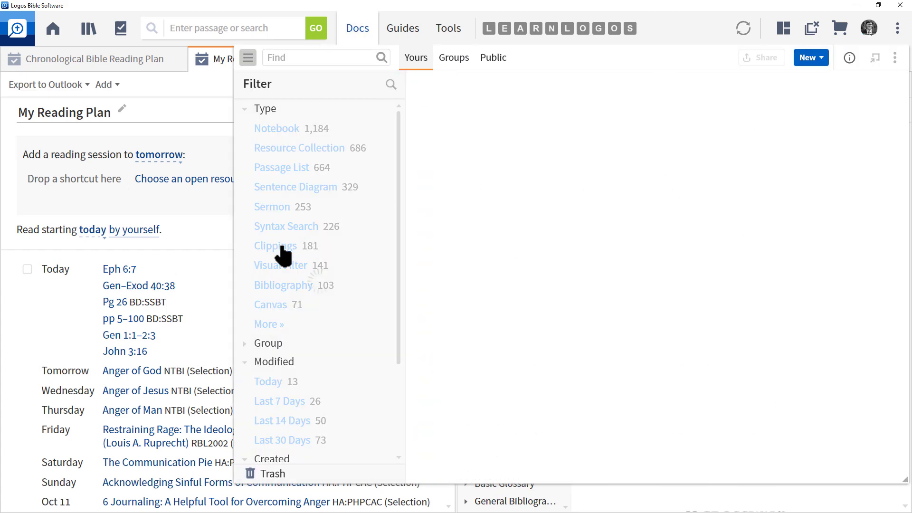
pyautogui.click(283, 256)
pyautogui.click(303, 58)
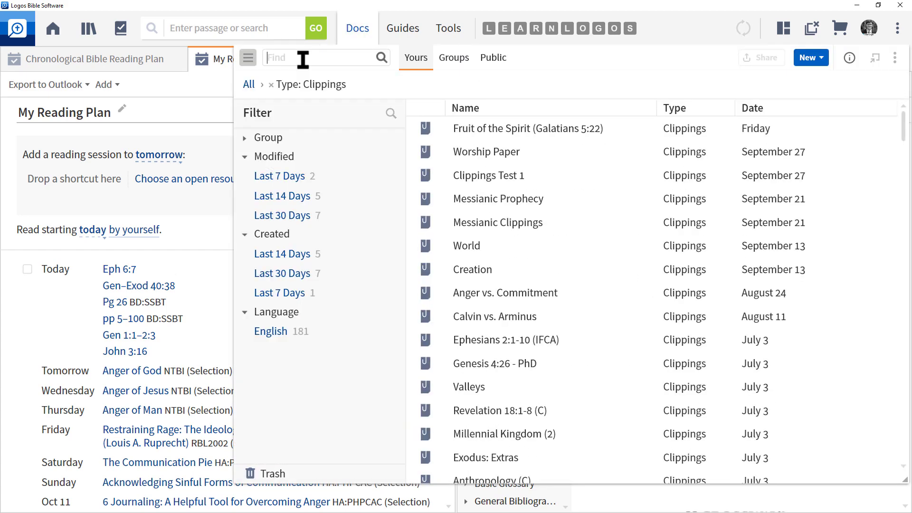
pyautogui.write('anger')
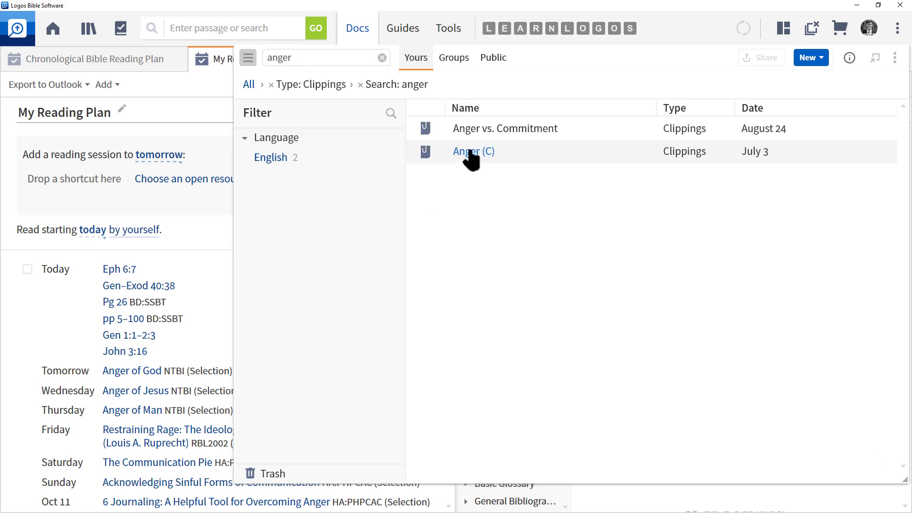
pyautogui.click(471, 151)
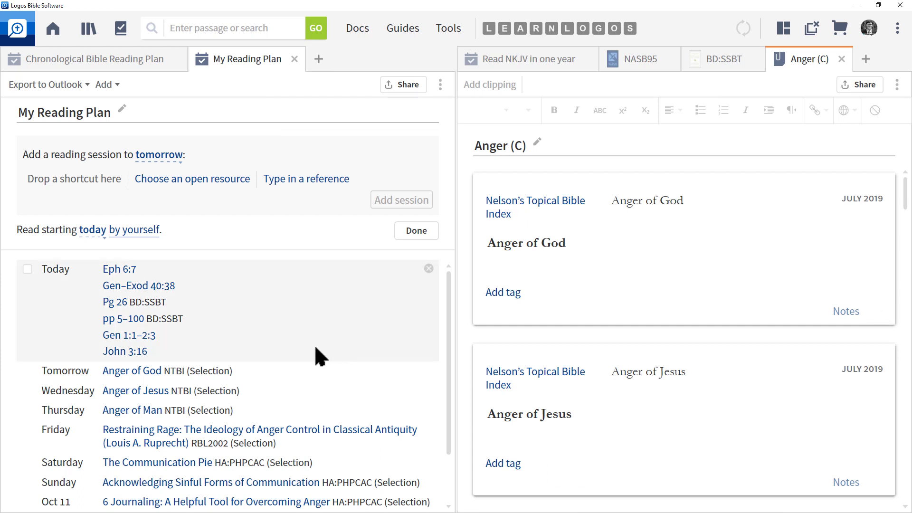
# Check the Anger of God entry in Nelson's Topical Bible Index, then close the index.
pyautogui.moveTo(134, 374)
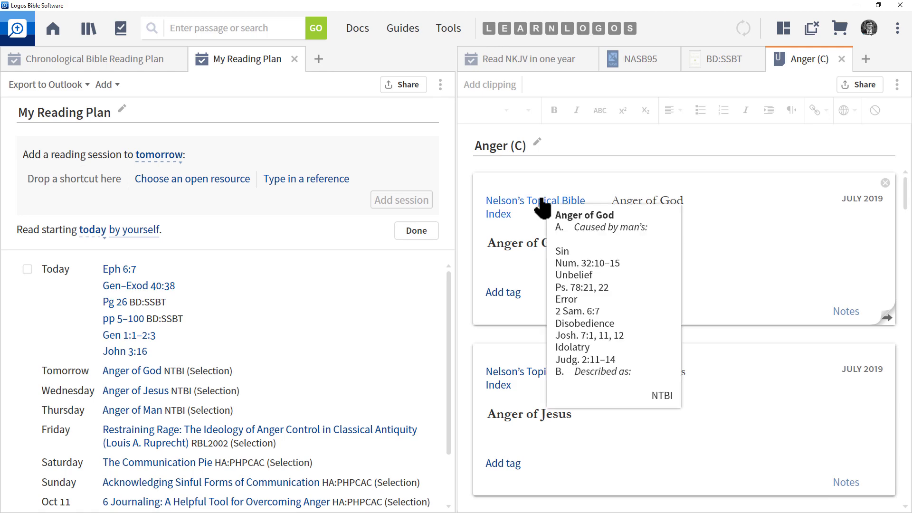
pyautogui.click(506, 201)
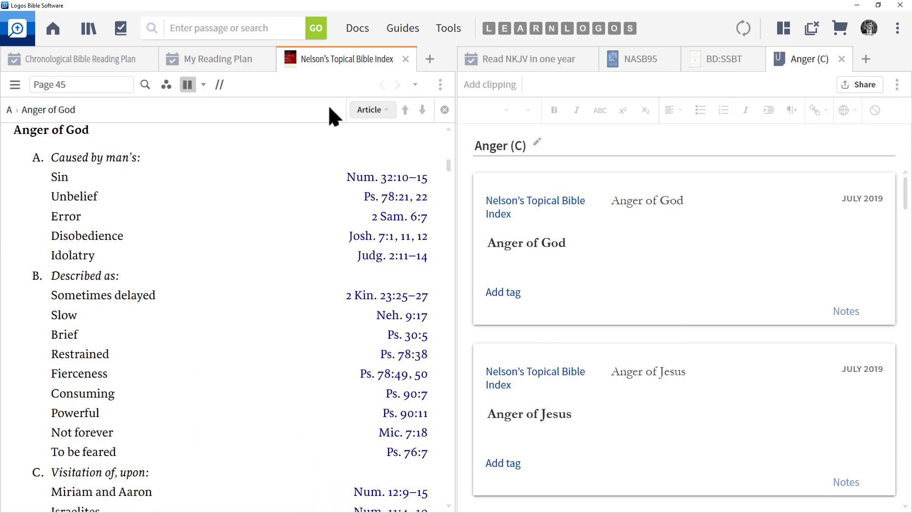
pyautogui.click(406, 58)
# Open tomorrow's Anger of God reading beside My Reading Plan and bring up the plan's panel menu.
pyautogui.click(127, 371)
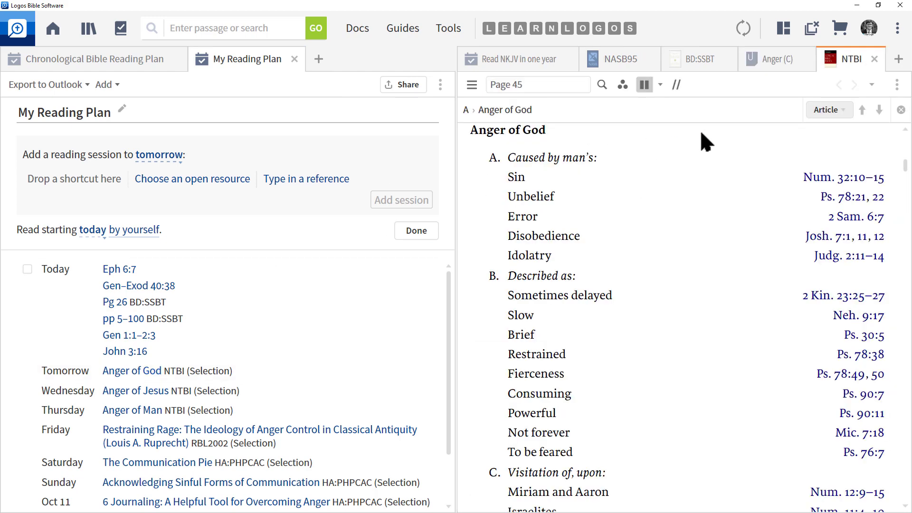
pyautogui.click(874, 59)
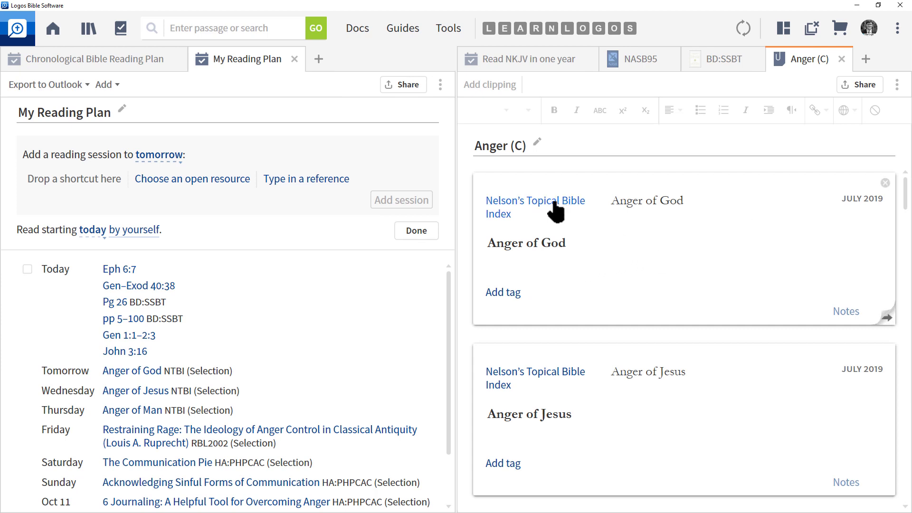
pyautogui.moveTo(554, 204)
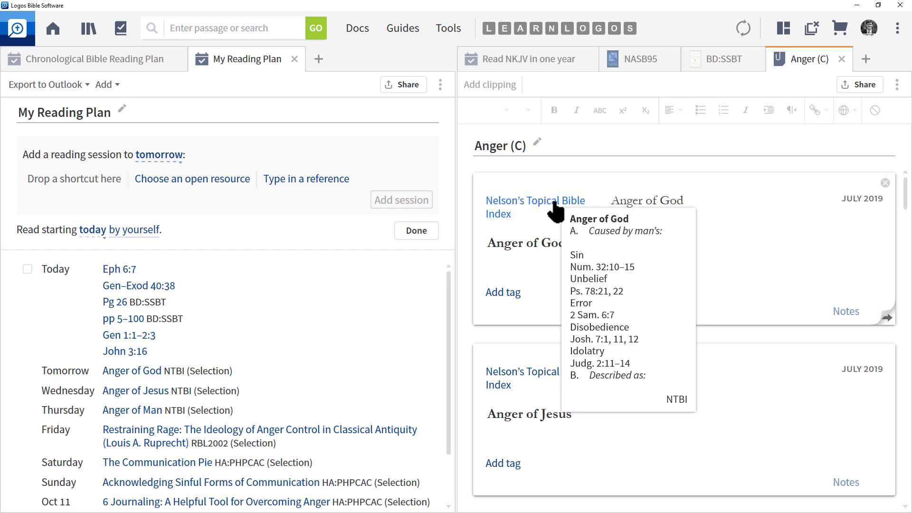
pyautogui.click(439, 84)
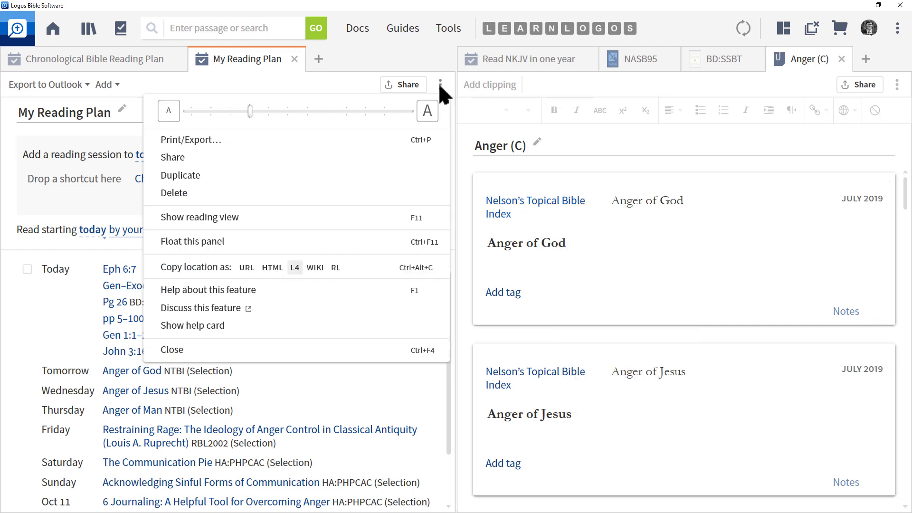
# Preview My Reading Plan in Print/Export as a dated list from October 4–13, 2021, then close it.
pyautogui.click(224, 139)
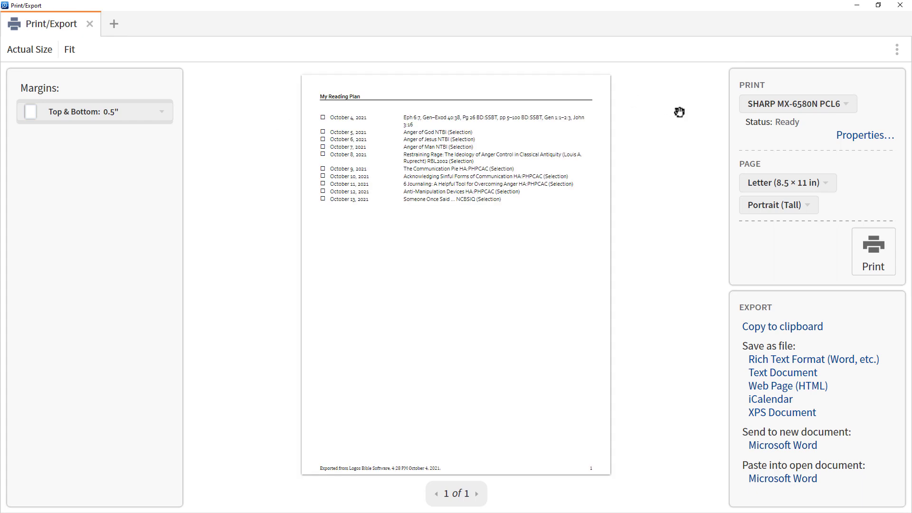
pyautogui.click(901, 6)
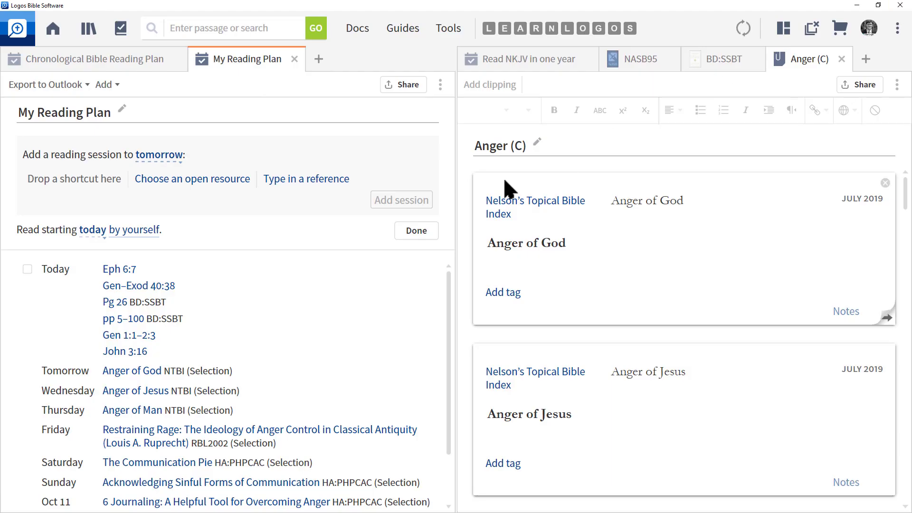